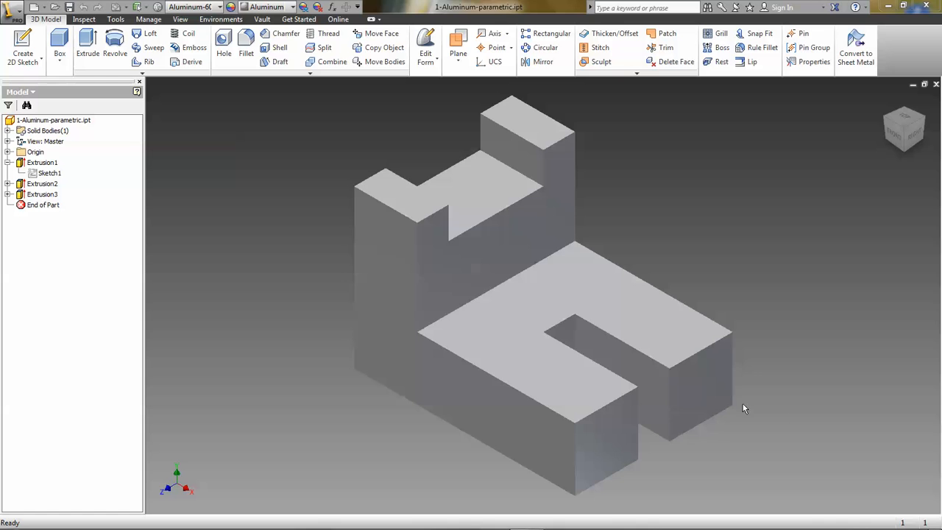
# Set the finished reference part aside by minimizing its window and create a new part file
pyautogui.keyDown('shift'); pyautogui.moveTo(847, 417); pyautogui.dragTo(335, 257, button='middle'); pyautogui.keyUp('shift')
pyautogui.click(886, 101)
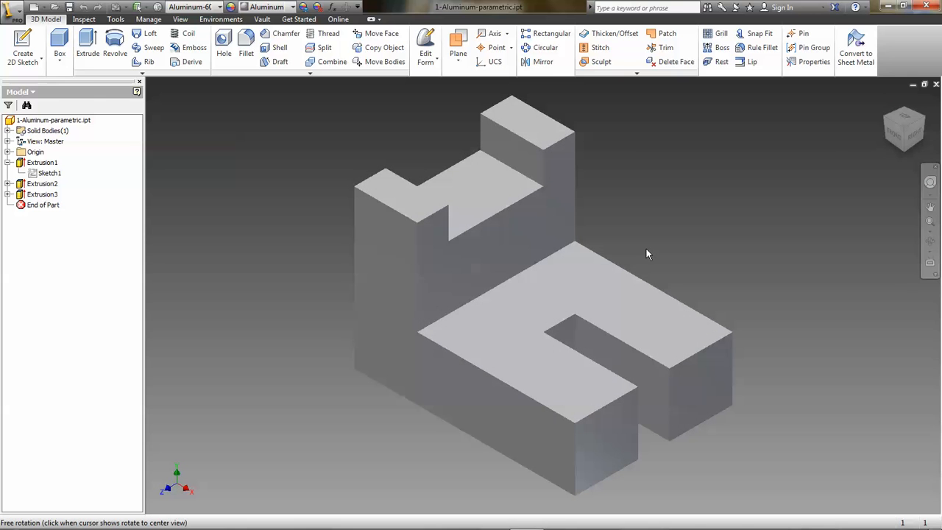
pyautogui.click(914, 86)
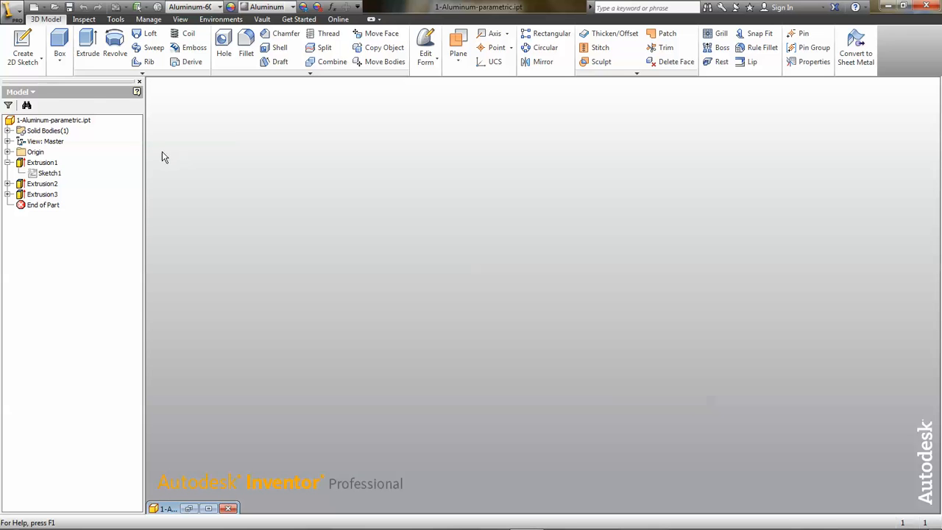
pyautogui.click(45, 7)
pyautogui.click(37, 73)
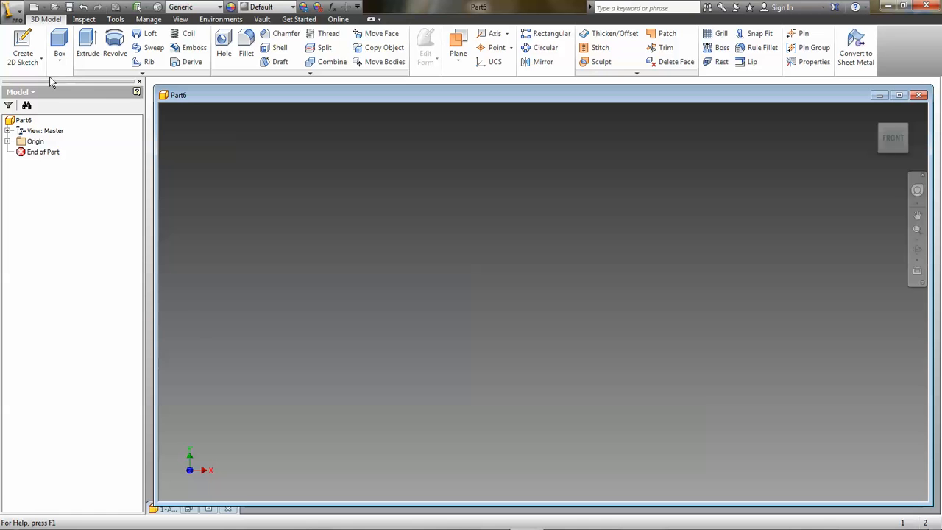
pyautogui.click(37, 7)
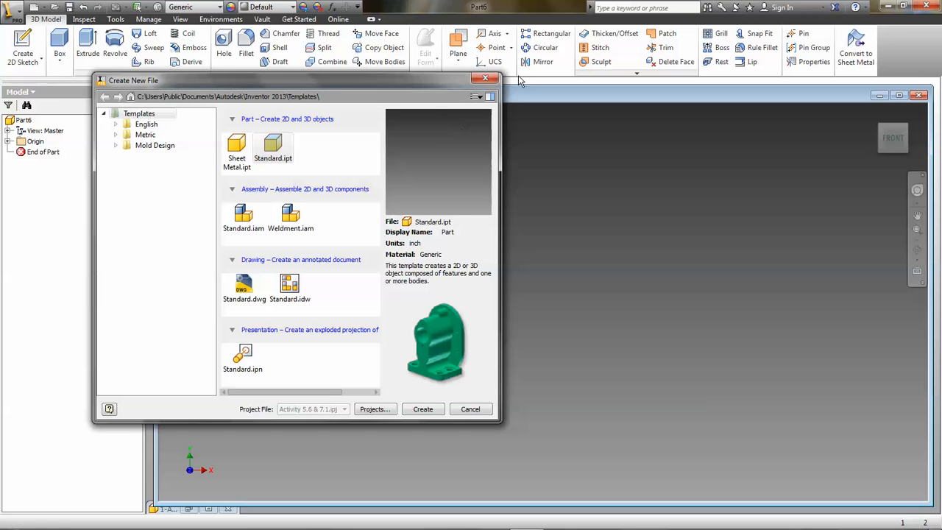
pyautogui.click(485, 78)
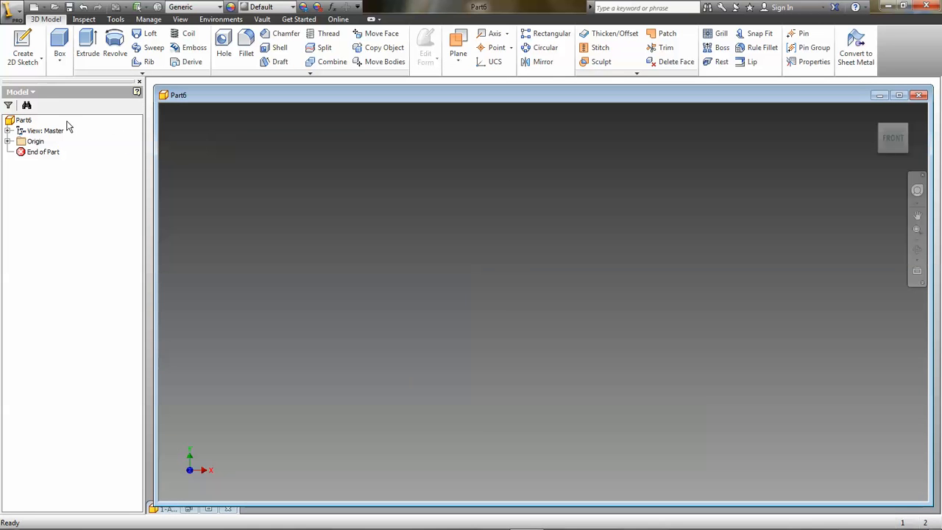
# Start a sketch on the front (XY) plane and draw a 1.75 in horizontal line from the origin along the X axis
pyautogui.click(22, 41)
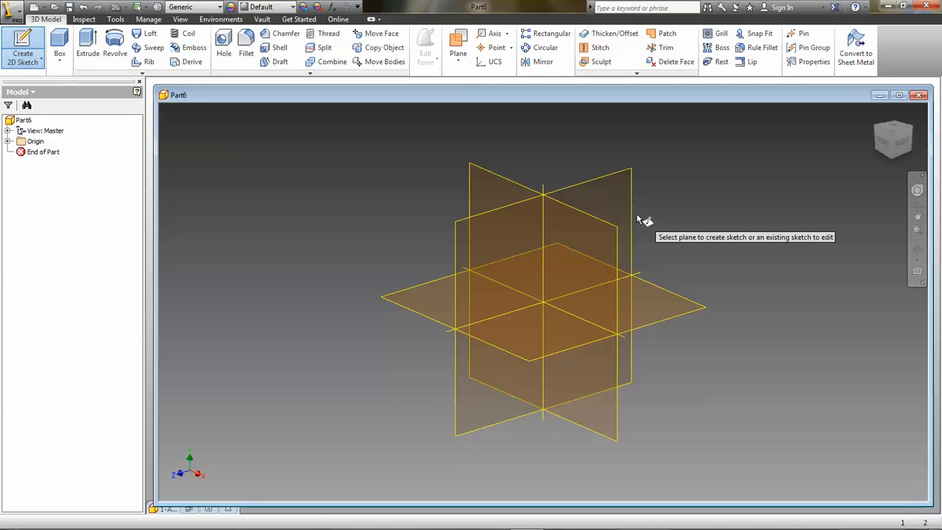
pyautogui.click(603, 261)
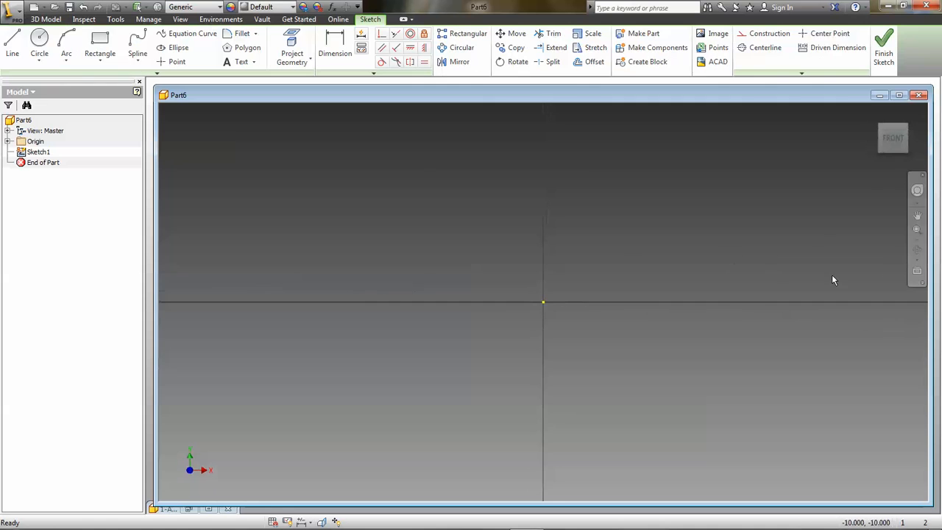
pyautogui.click(12, 42)
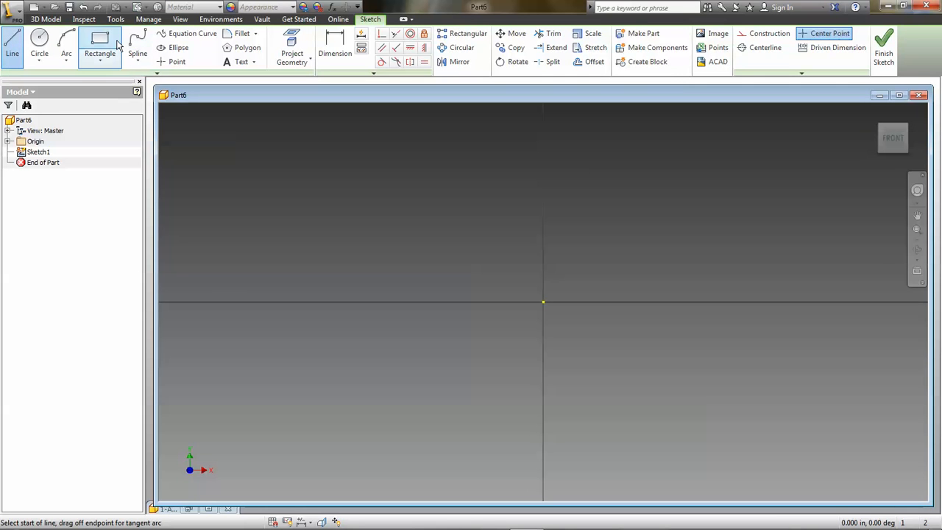
pyautogui.click(543, 302)
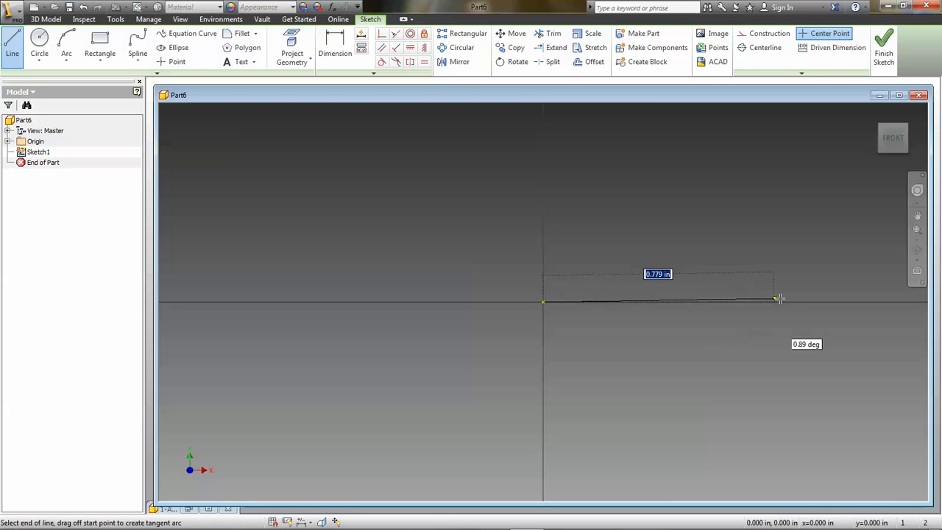
pyautogui.write('1.75')
pyautogui.press('Tab')
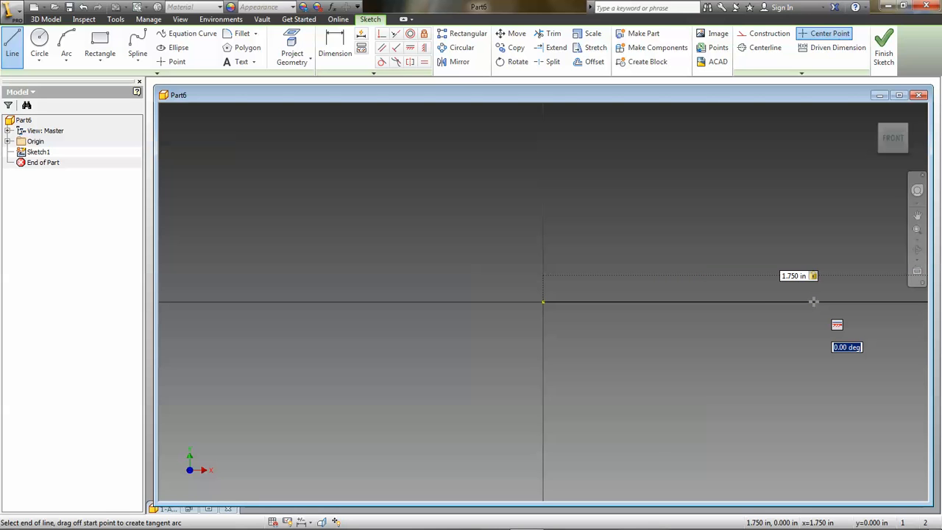
pyautogui.scroll(3, 813, 302)
pyautogui.moveTo(814, 301); pyautogui.dragTo(551, 366, button='middle')
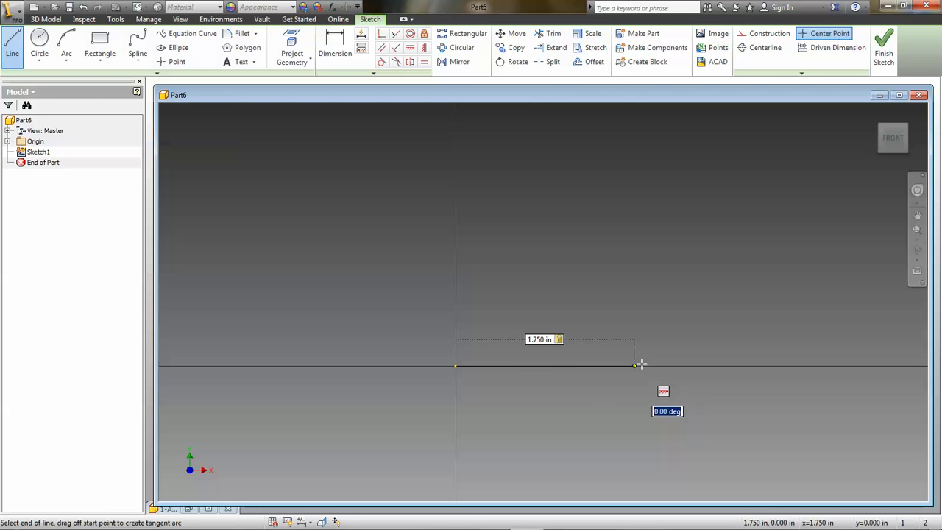
pyautogui.press('Return')
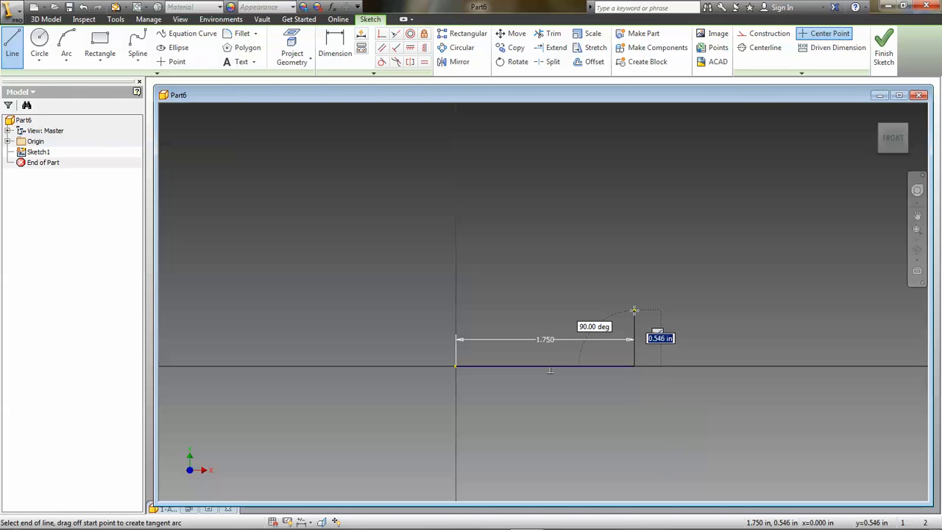
# Continue the profile with a 0.5 in vertical line upward and a 1.25 in horizontal line back toward the Y axis
pyautogui.write('.5')
pyautogui.press('Tab')
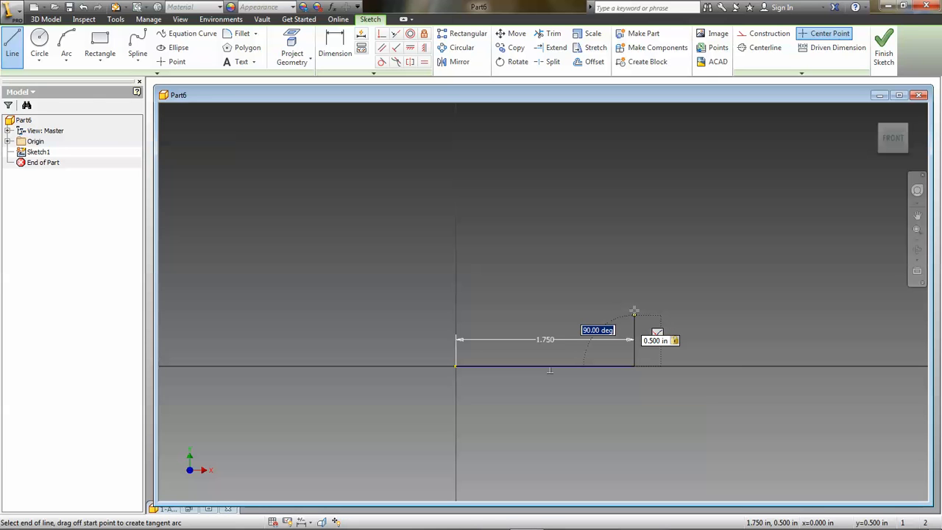
pyautogui.press('Return')
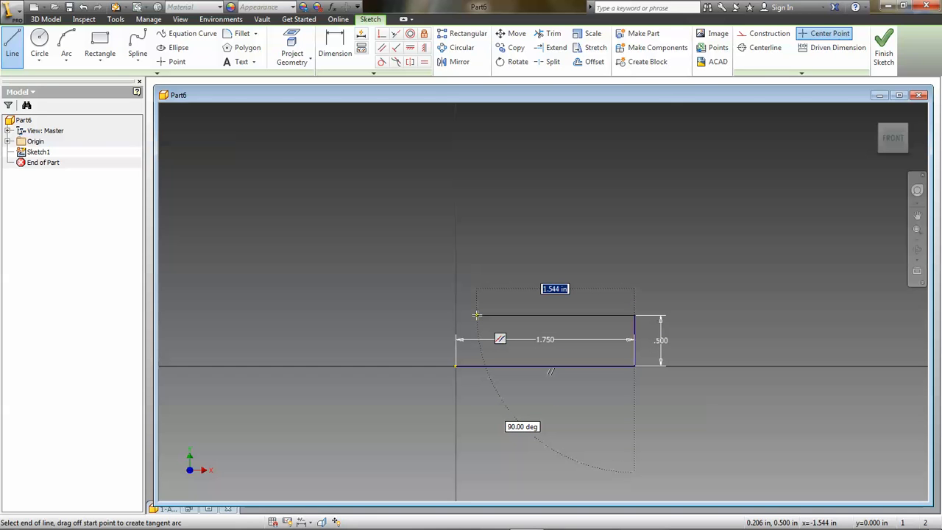
pyautogui.write('1.25')
pyautogui.press('Tab')
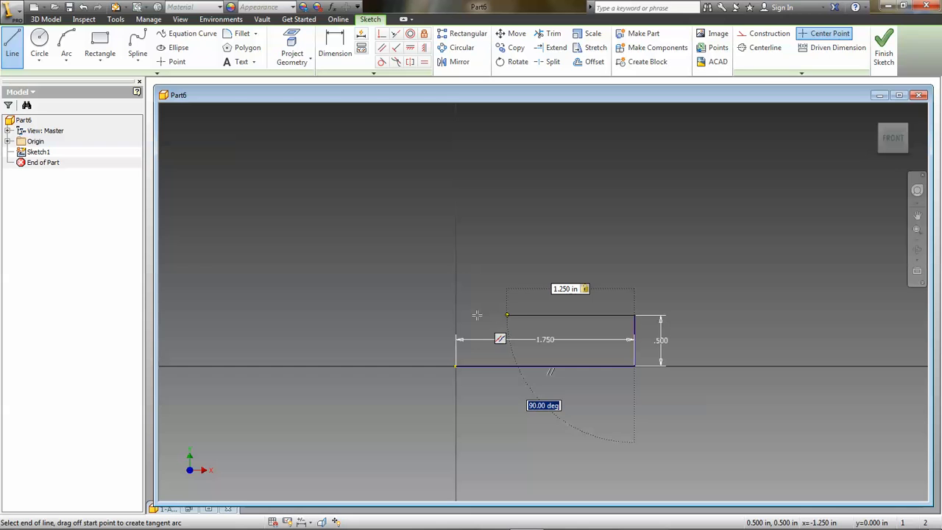
pyautogui.press('Return')
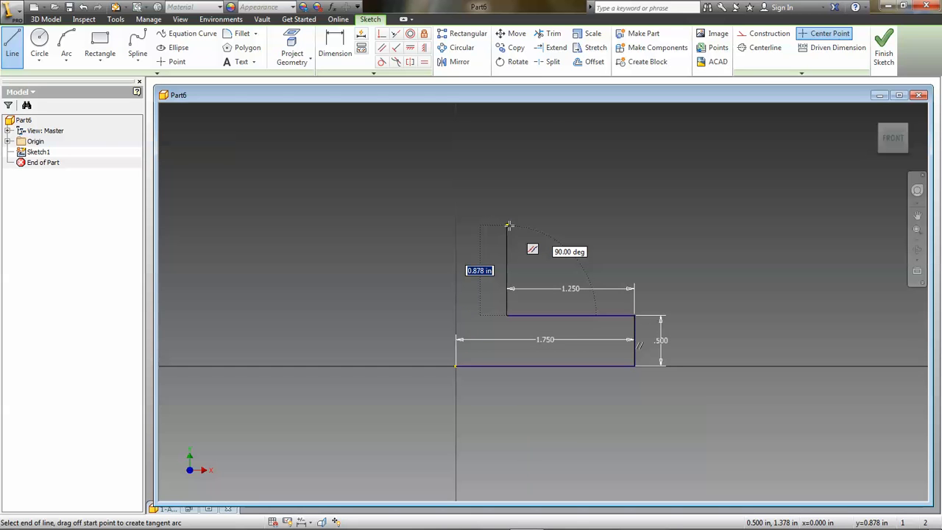
# Add a 0.75 in vertical line upward and a 0.5 in horizontal line back to the Y axis
pyautogui.write('.75')
pyautogui.press('Tab')
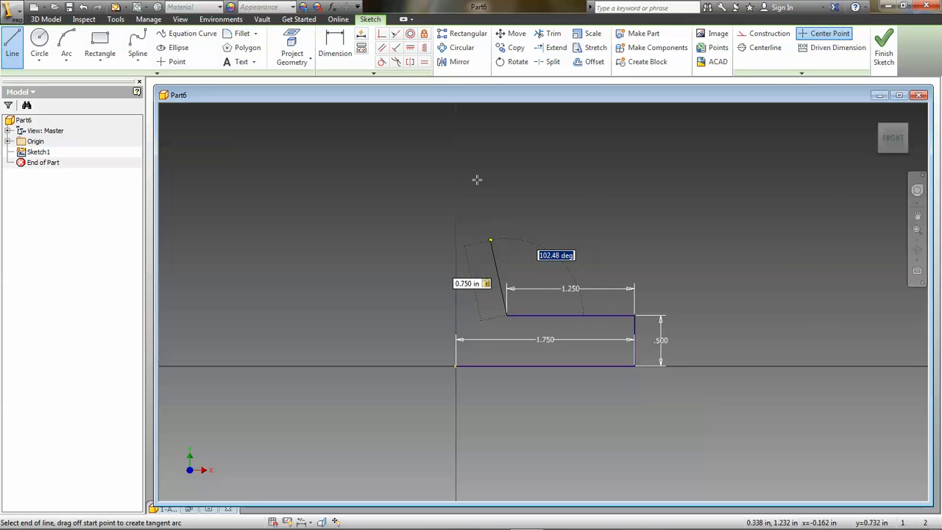
pyautogui.click(508, 225)
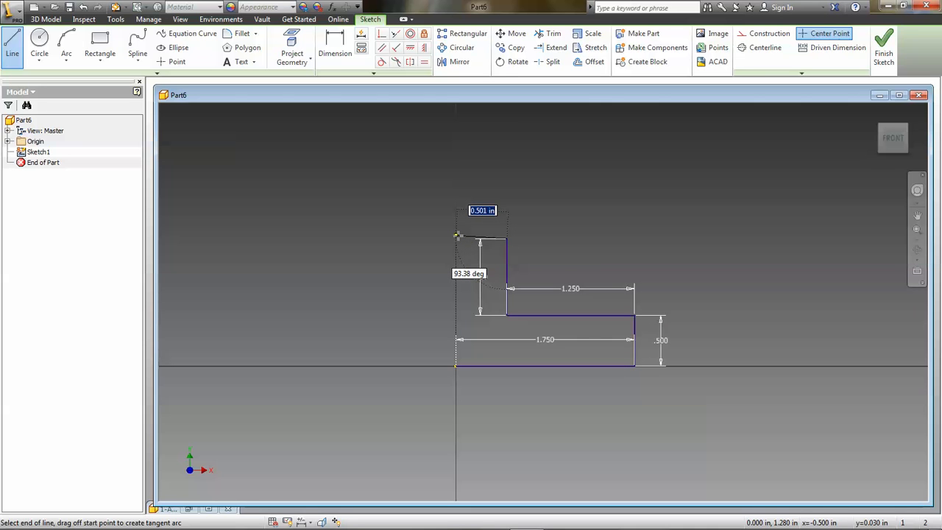
pyautogui.write('.5')
pyautogui.press('Tab')
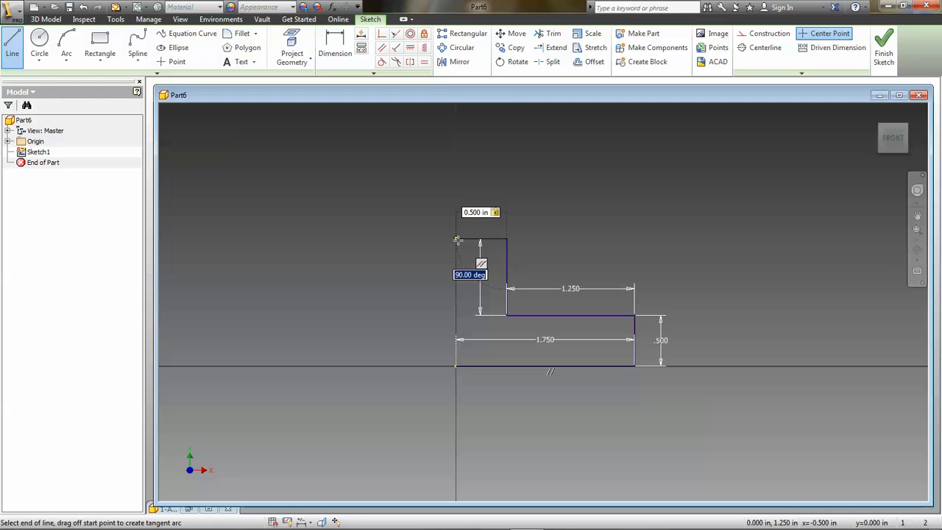
pyautogui.click(456, 238)
# Close the L-shaped profile with a vertical line down to the origin
pyautogui.scroll(3, 460, 349)
pyautogui.scroll(3, 460, 398)
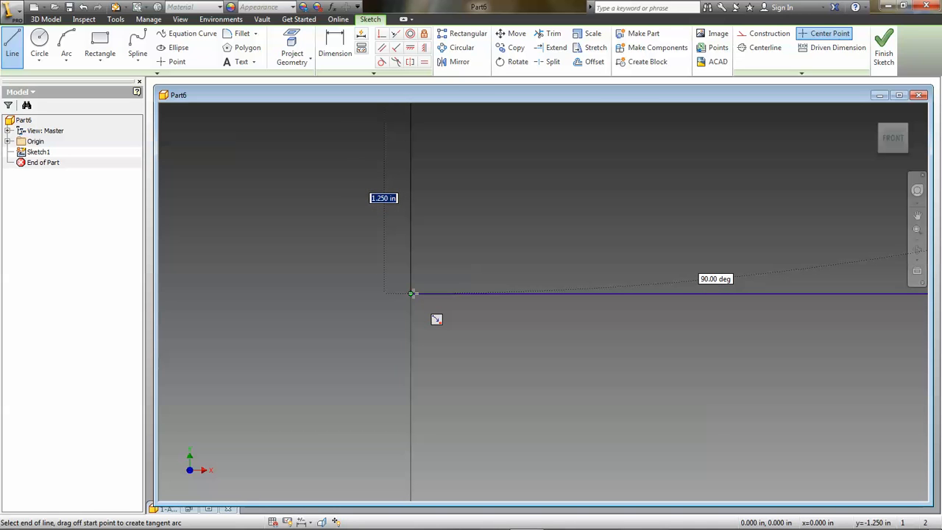
pyautogui.click(410, 294)
pyautogui.scroll(-4, 425, 300)
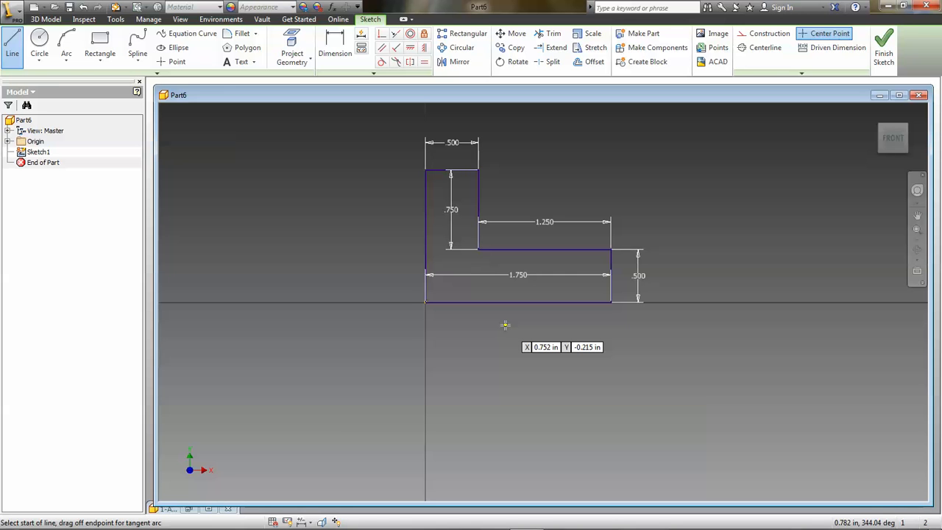
# Extrude the L-shaped profile 1.25 in and return to the home view
pyautogui.press('e')
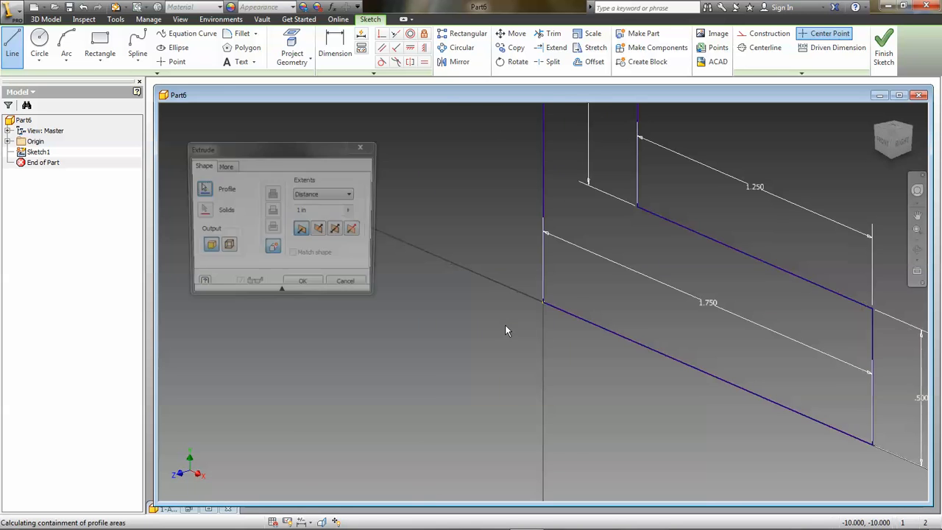
pyautogui.scroll(5, 600, 322)
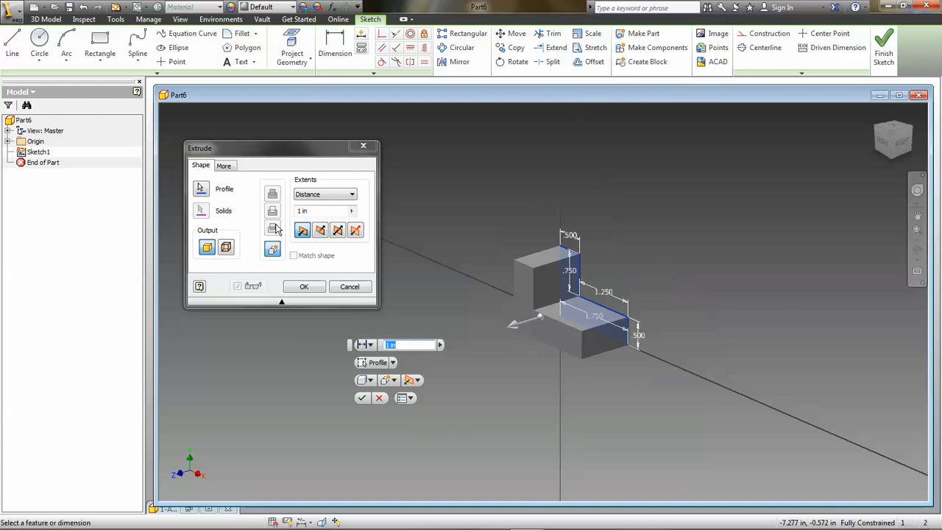
pyautogui.click(300, 212)
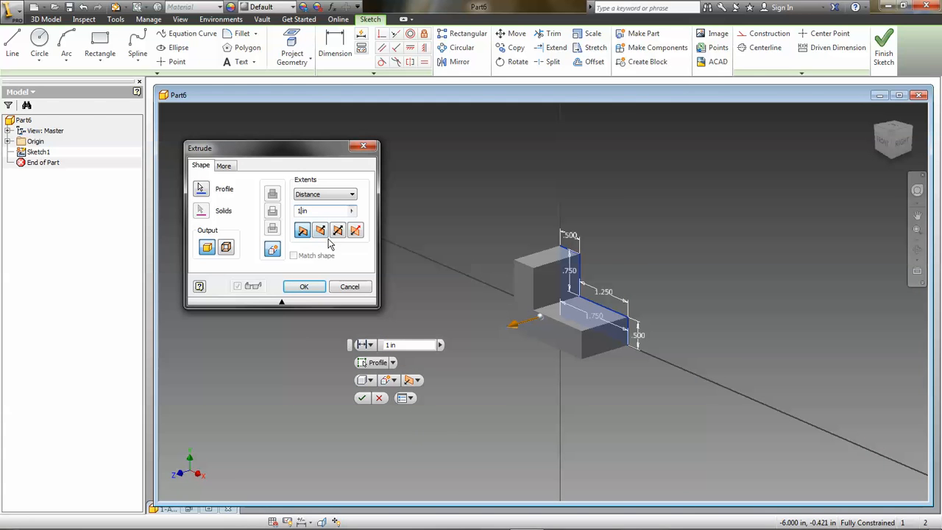
pyautogui.write('.25')
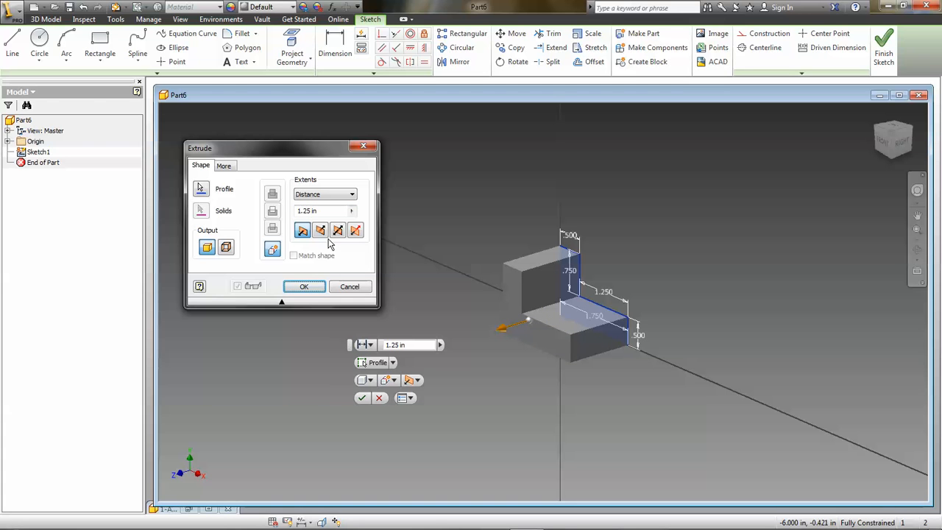
pyautogui.click(309, 287)
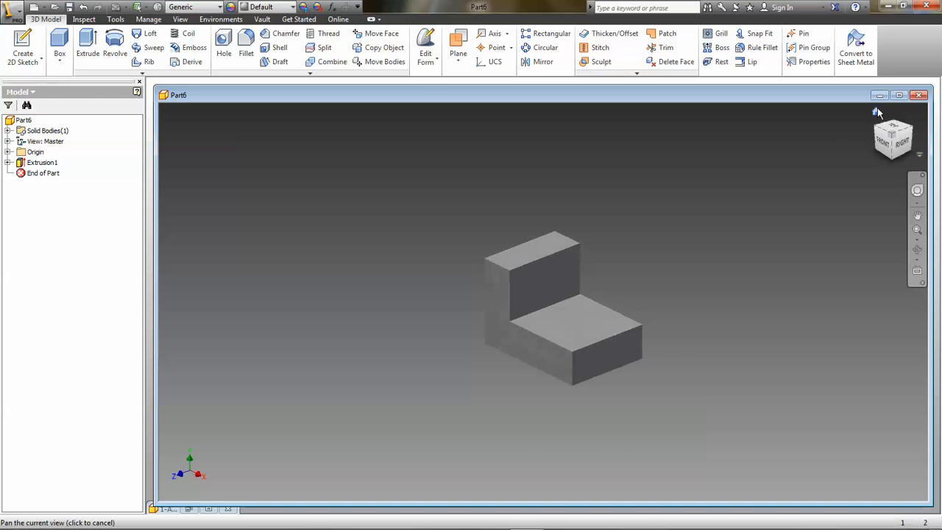
pyautogui.click(876, 112)
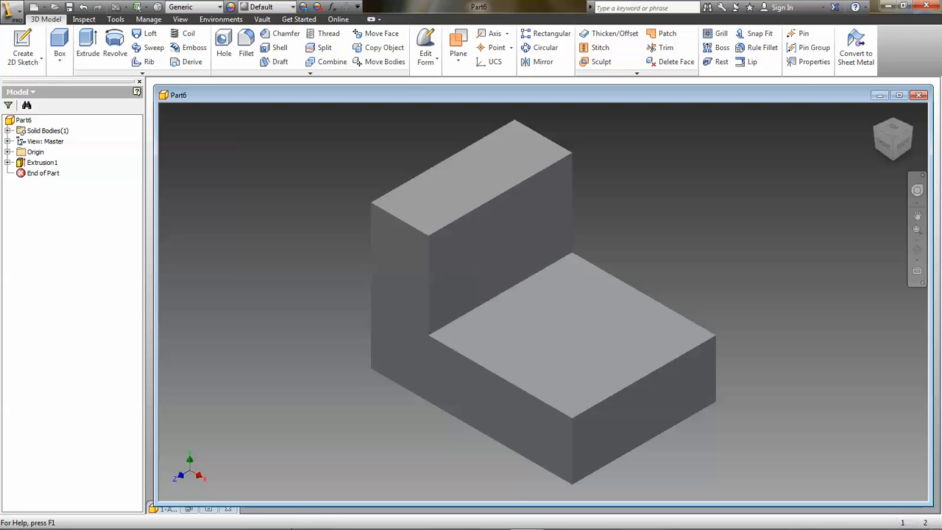
# Check the reference part's notch and slot, and start a sketch on the new part's vertical face above the step
pyautogui.click(189, 510)
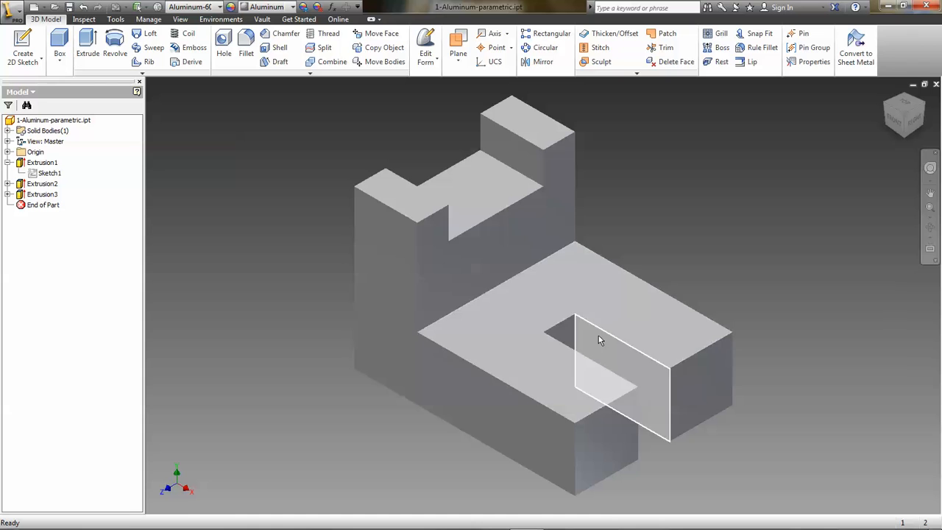
pyautogui.click(913, 87)
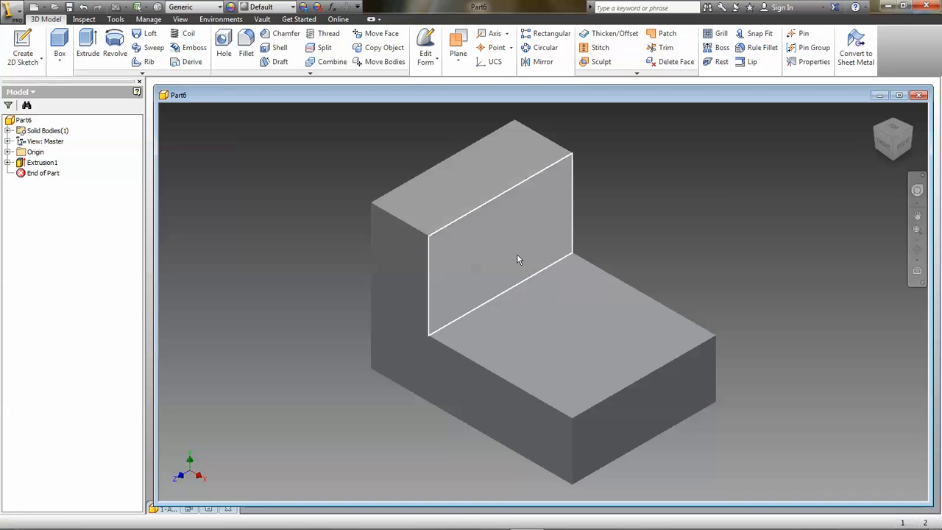
pyautogui.click(28, 38)
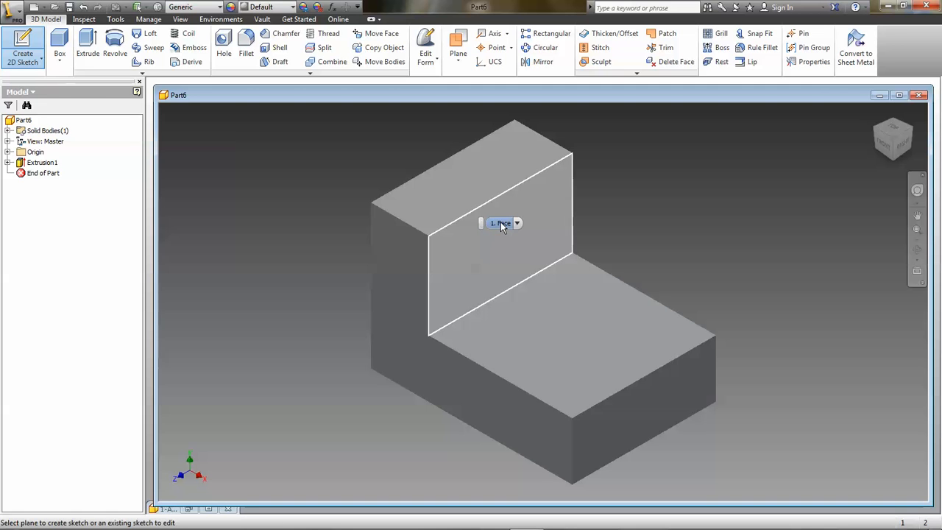
pyautogui.click(542, 208)
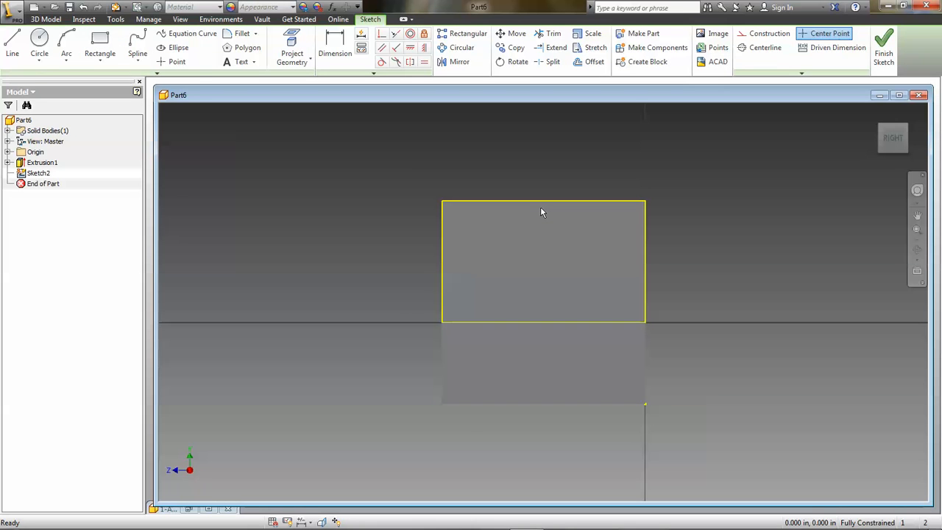
# Start a rectangle on the upper edge of the vertical face, with its first corner at X -1 in, Y 0.75 in
pyautogui.click(102, 41)
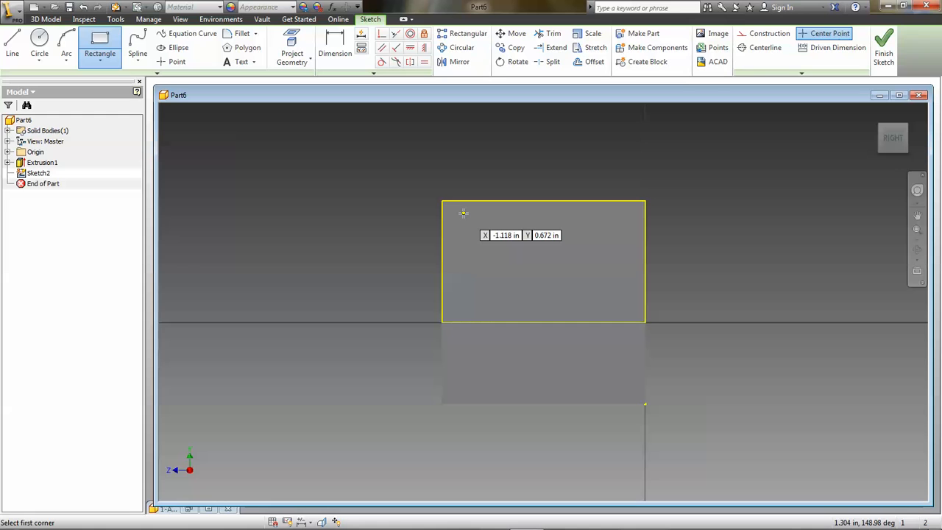
pyautogui.scroll(3, 463, 213)
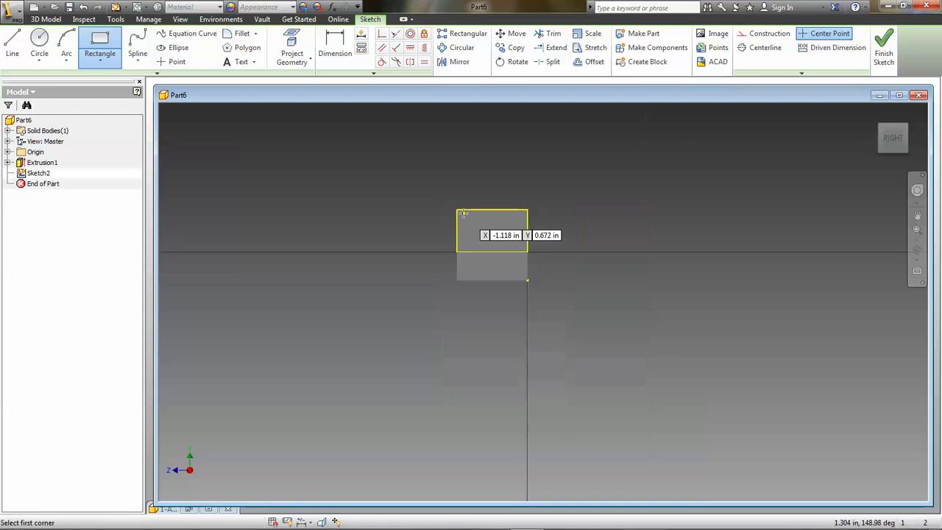
pyautogui.scroll(-4, 458, 212)
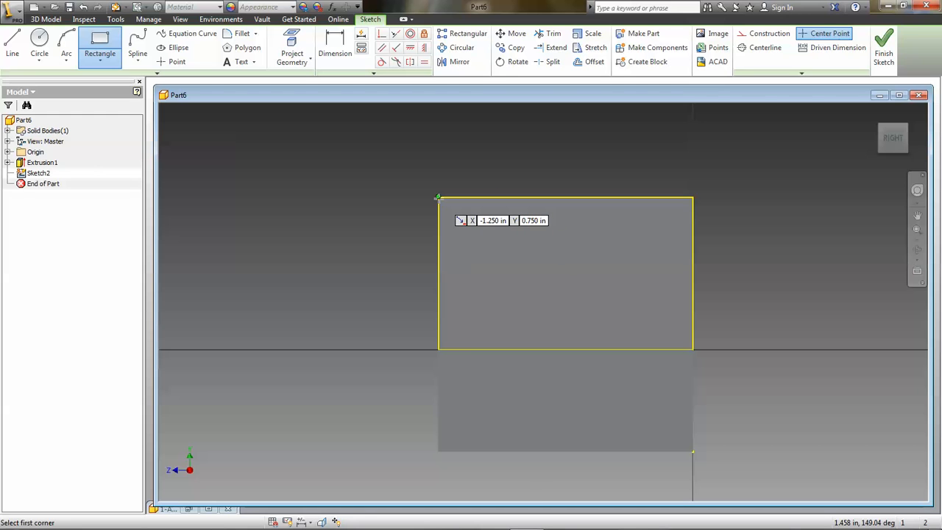
pyautogui.scroll(3, 439, 197)
pyautogui.scroll(-5, 438, 197)
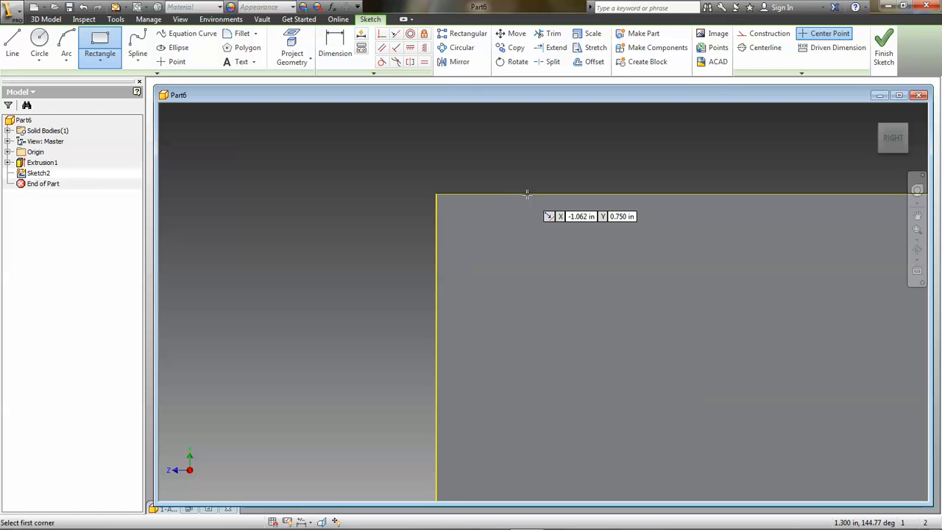
pyautogui.press('Tab')
pyautogui.write('-1.')
pyautogui.press('Tab')
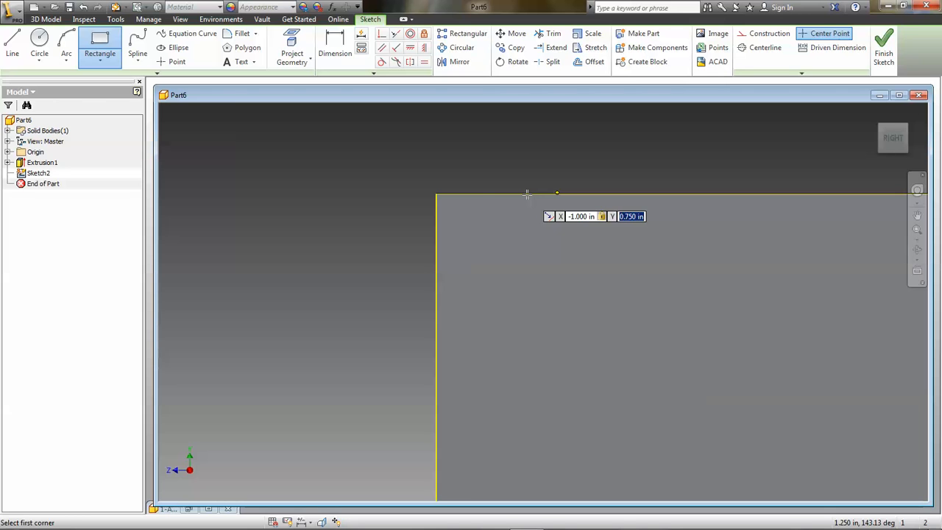
pyautogui.press('Return')
# Complete the notch rectangle inside the vertical face, 0.75 in wide and 0.25 in high
pyautogui.scroll(3, 527, 193)
pyautogui.scroll(3, 588, 298)
pyautogui.scroll(-3, 588, 298)
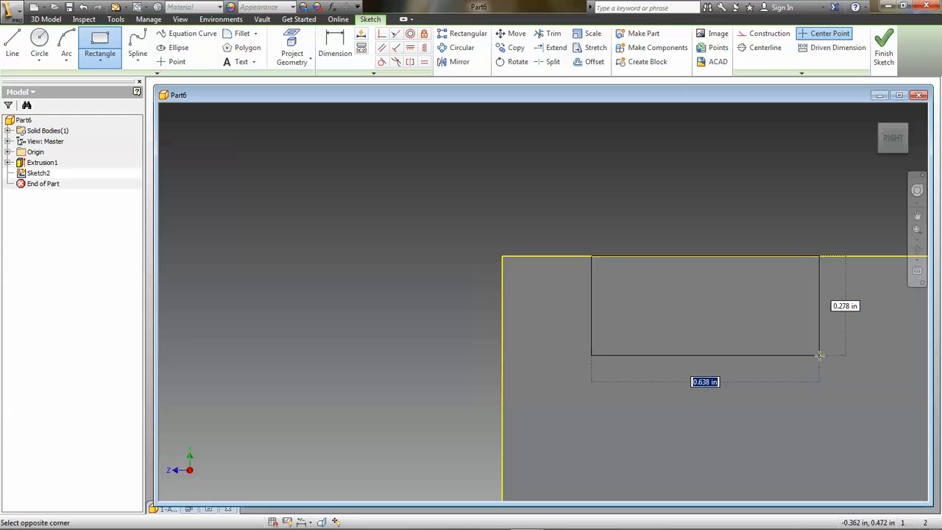
pyautogui.moveTo(817, 353); pyautogui.dragTo(573, 262, button='middle')
pyautogui.scroll(-2, 573, 262)
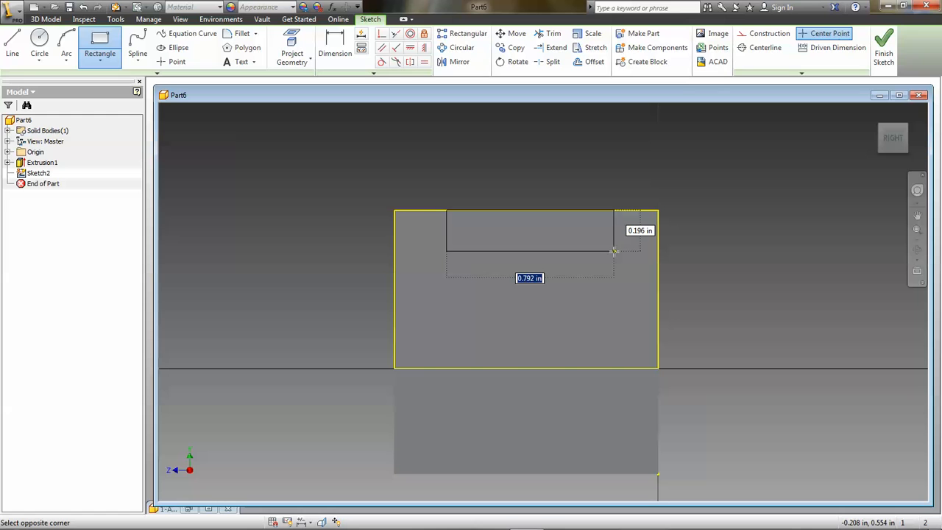
pyautogui.write('.75')
pyautogui.press('Tab')
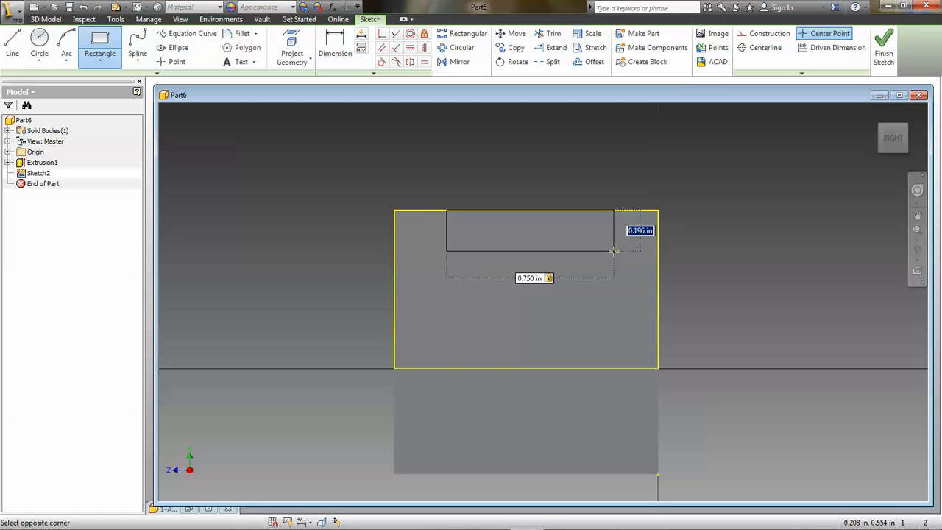
pyautogui.write('.')
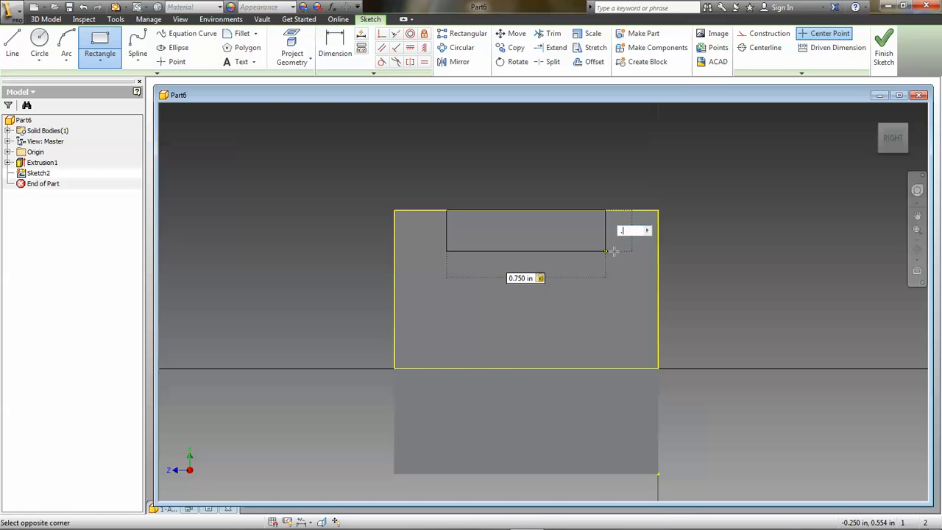
pyautogui.write('25')
pyautogui.press('Tab')
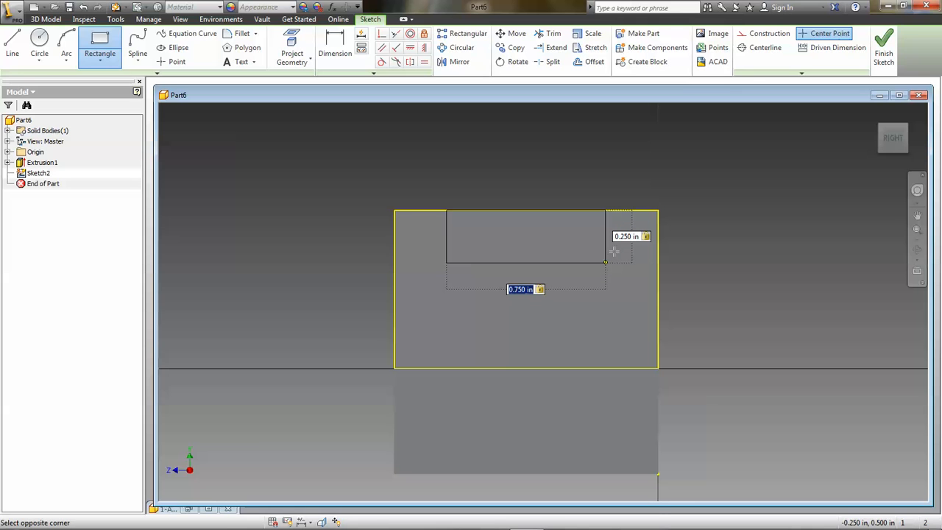
pyautogui.press('Return')
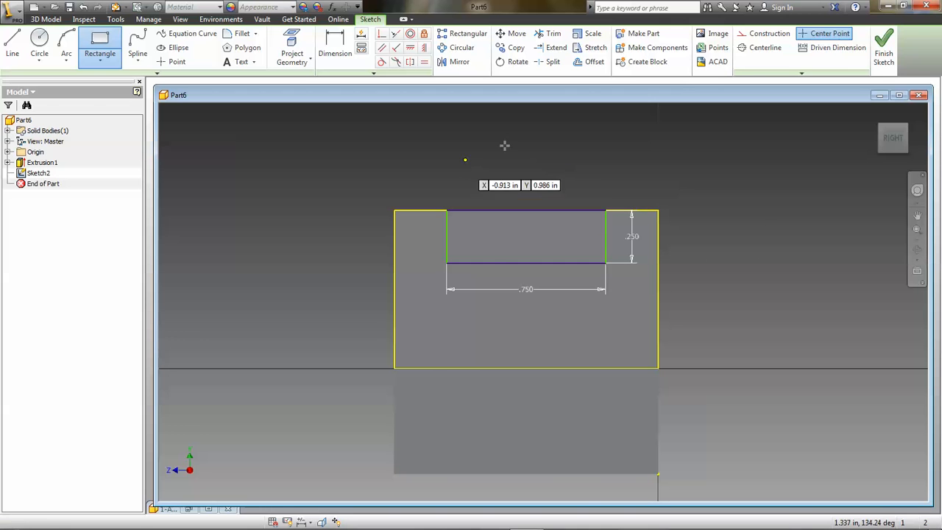
# Extrude the notch rectangle as a cut through all of the upright wall
pyautogui.press('e')
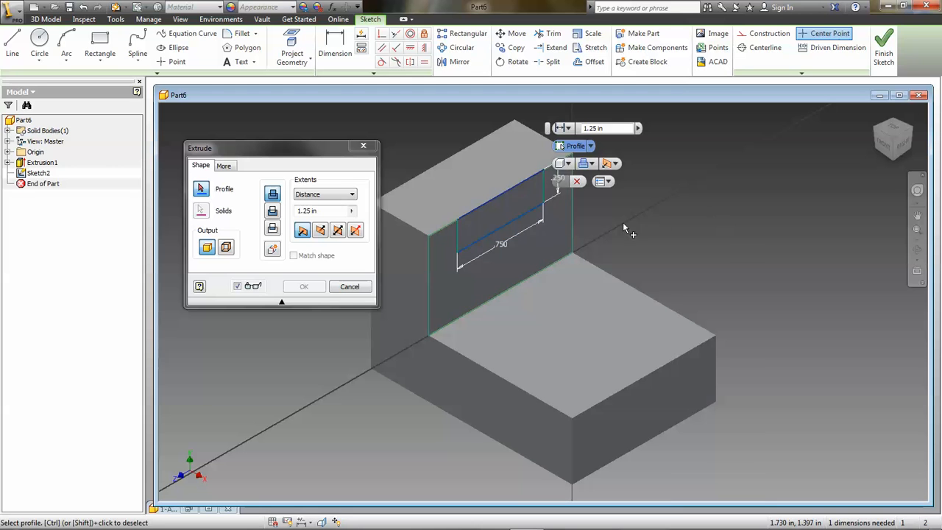
pyautogui.click(505, 202)
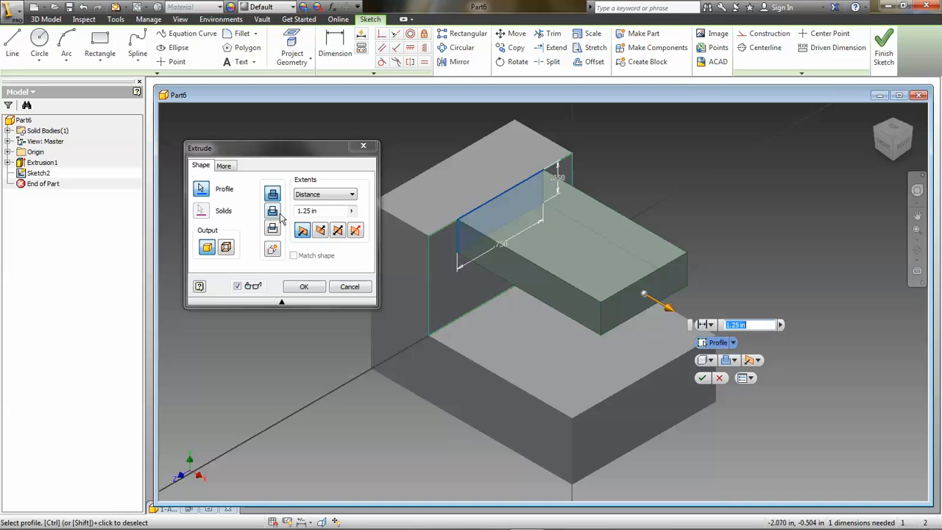
pyautogui.click(734, 361)
pyautogui.click(745, 388)
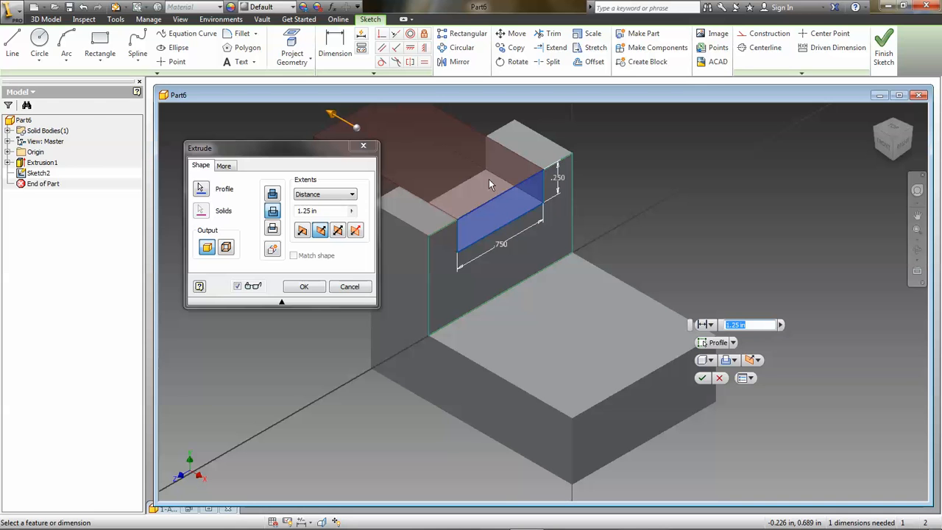
pyautogui.moveTo(633, 161); pyautogui.dragTo(682, 210, button='middle')
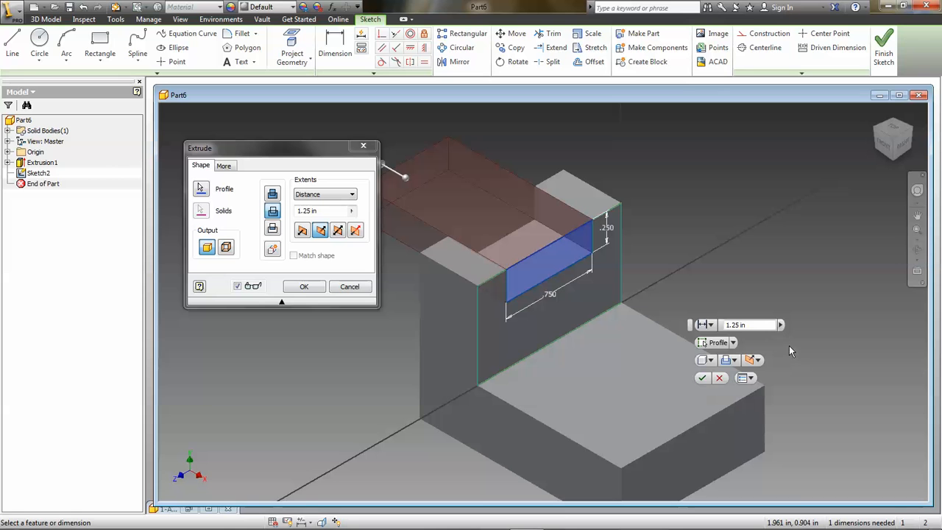
pyautogui.click(711, 325)
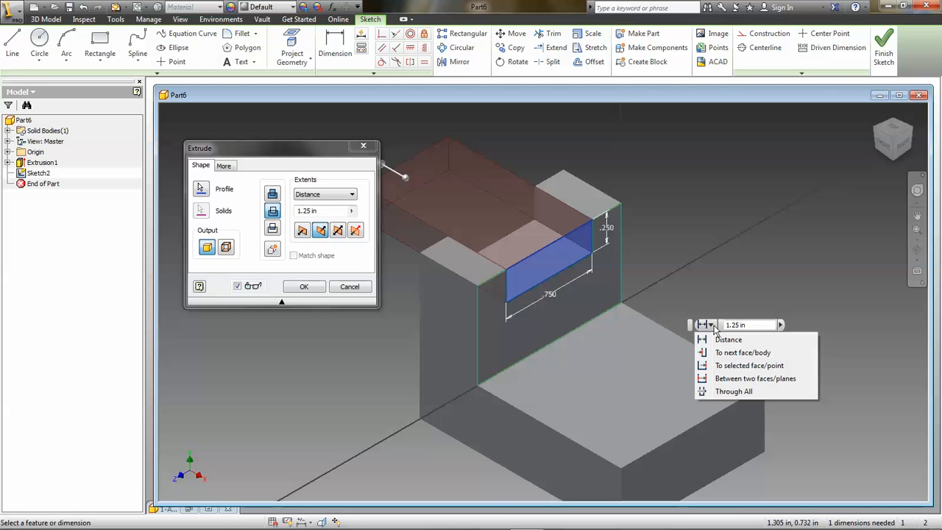
pyautogui.click(724, 393)
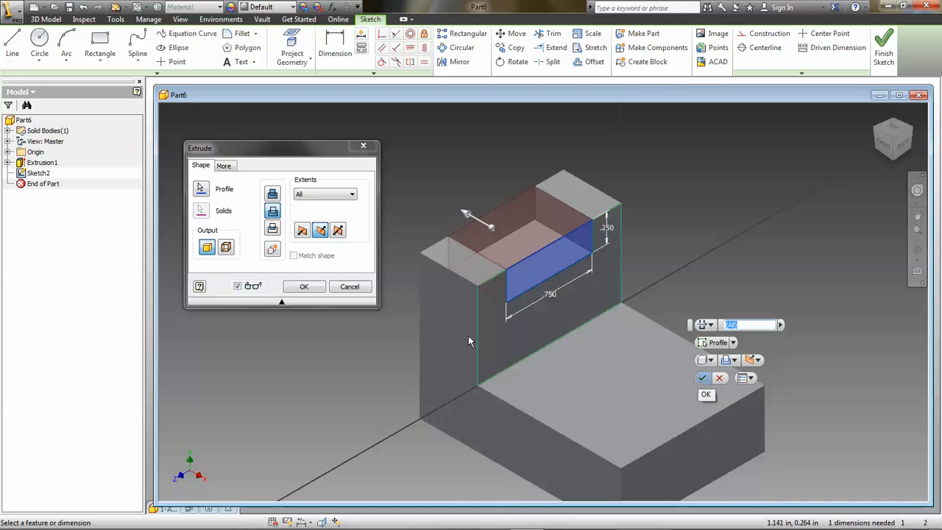
pyautogui.click(309, 289)
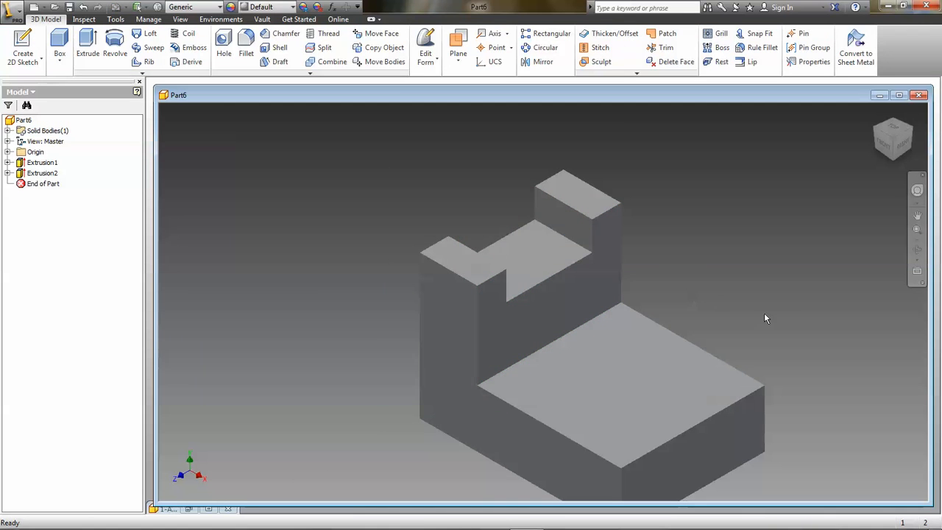
# Start a new sketch on the horizontal upper face of the lower step
pyautogui.moveTo(795, 335); pyautogui.dragTo(799, 295, button='middle')
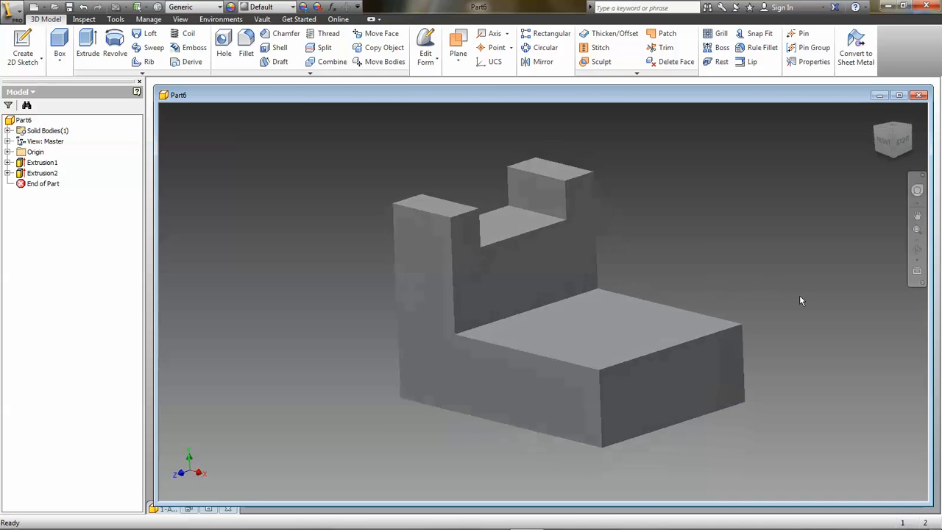
pyautogui.click(876, 112)
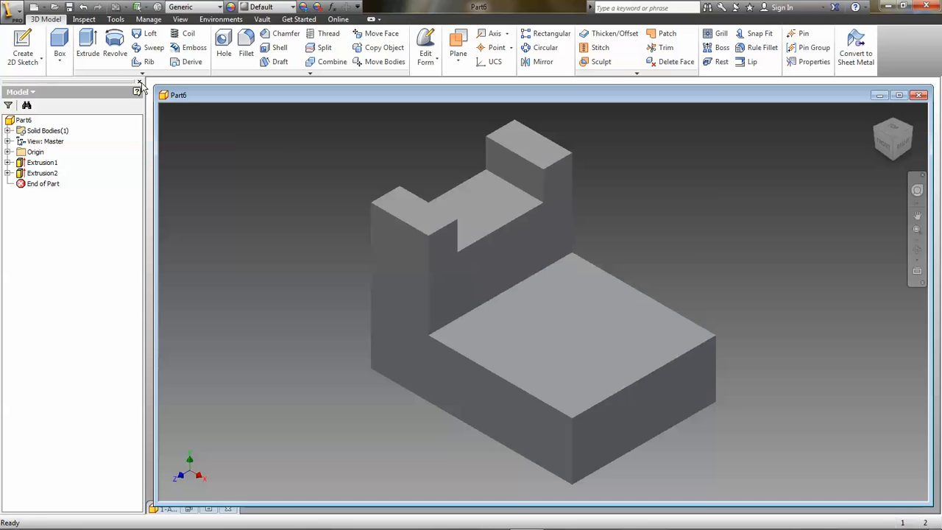
pyautogui.click(22, 52)
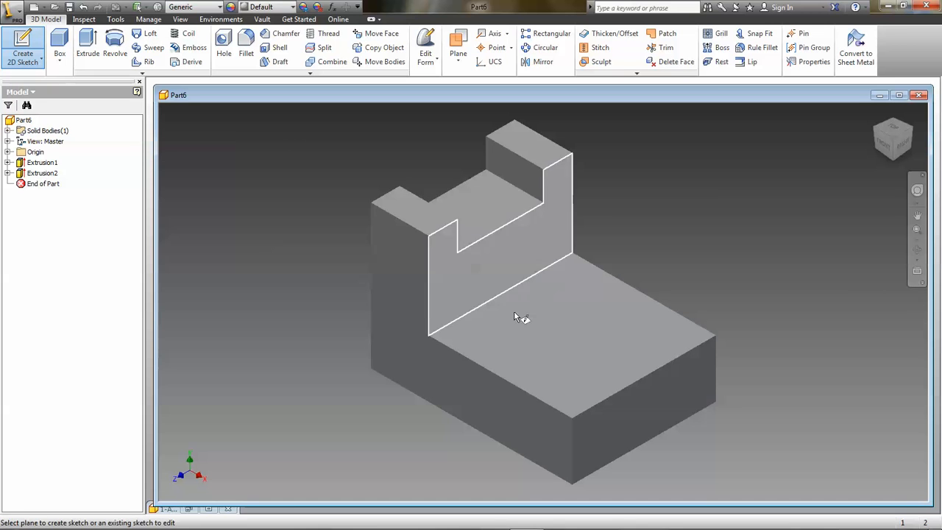
pyautogui.click(602, 340)
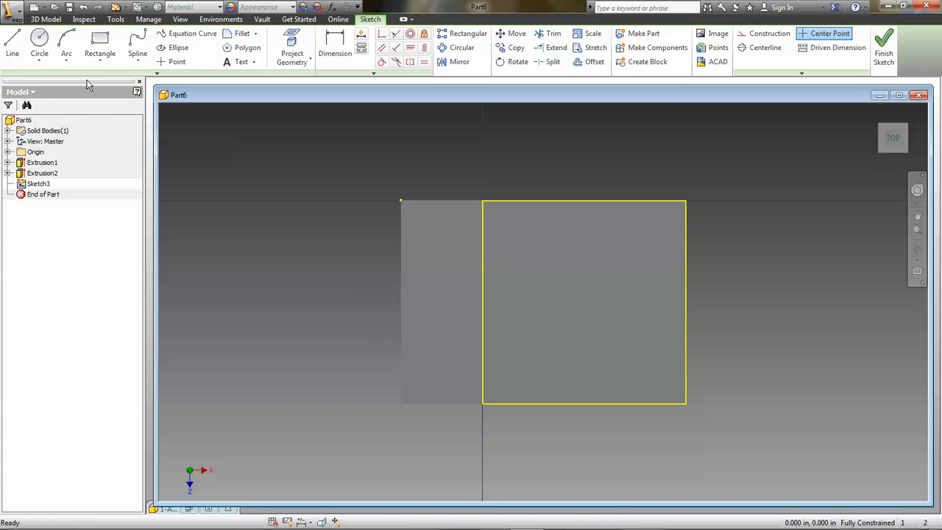
# Start a rectangle on the outer edge of the step face, with its first corner at X 1.25 in, Y -0.5 in
pyautogui.click(115, 37)
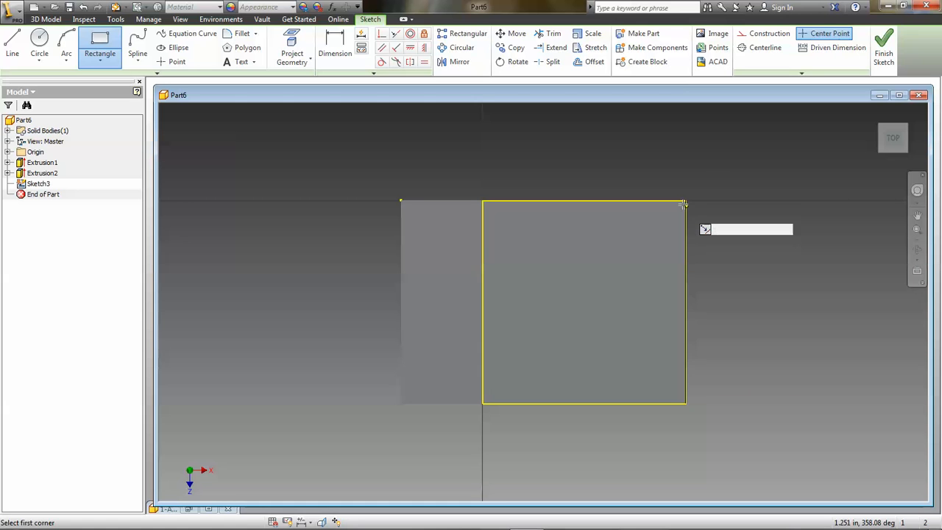
pyautogui.scroll(-2, 684, 203)
pyautogui.scroll(5, 684, 202)
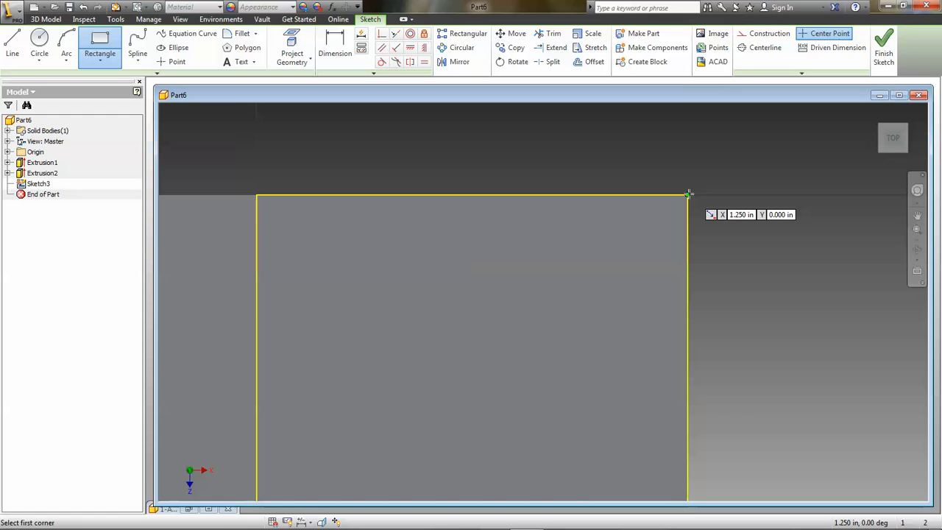
pyautogui.scroll(-2, 688, 195)
pyautogui.scroll(5, 688, 194)
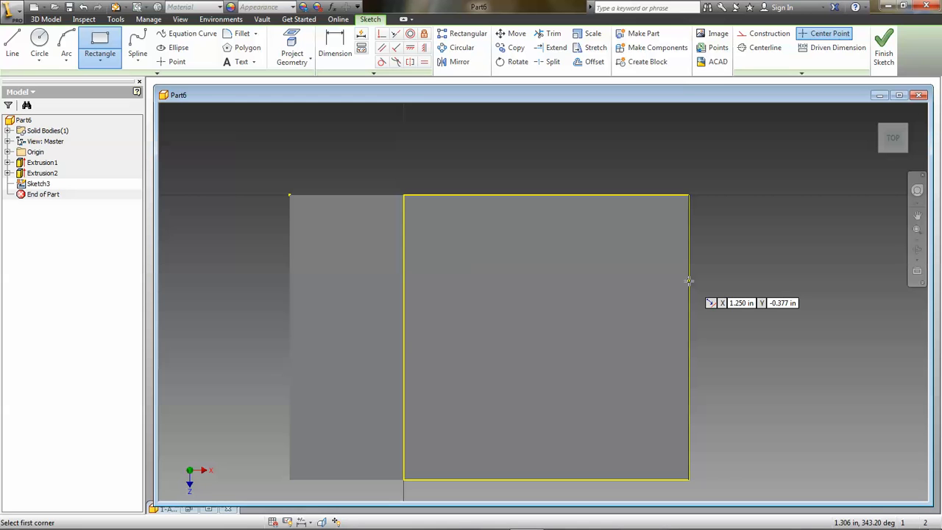
pyautogui.press('Tab')
pyautogui.press('Tab')
pyautogui.write('-0')
pyautogui.write('.5')
pyautogui.press('Tab')
pyautogui.press('Return')
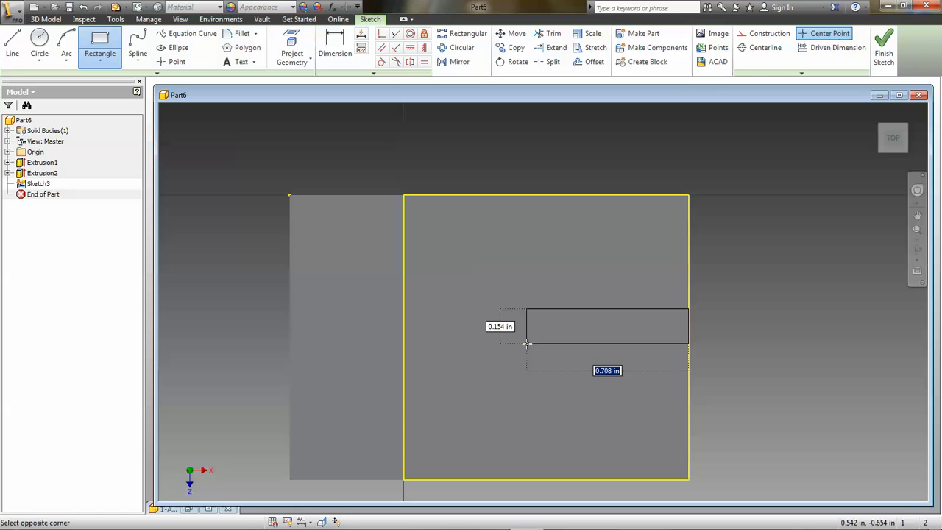
# Complete the slot rectangle inward from the outer edge, 0.75 in long and 0.25 in wide
pyautogui.write('.75')
pyautogui.press('Tab')
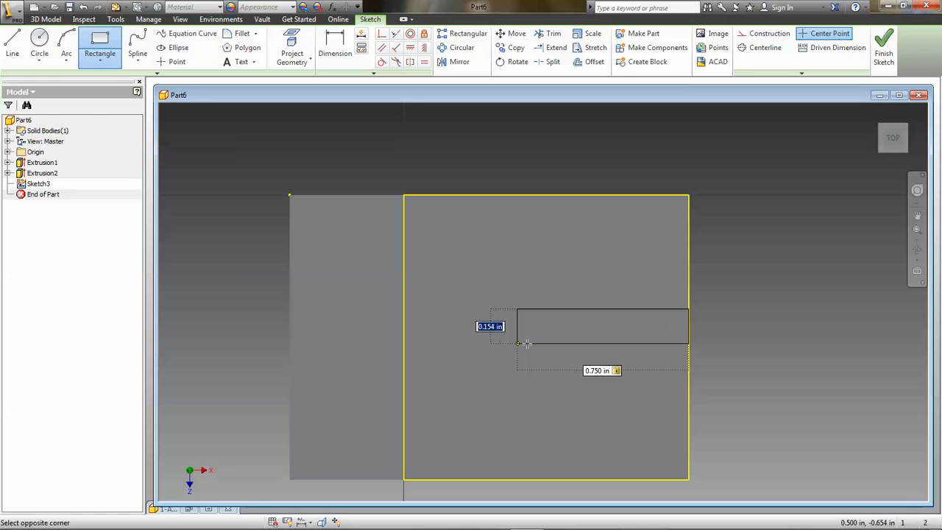
pyautogui.write('.25')
pyautogui.press('Tab')
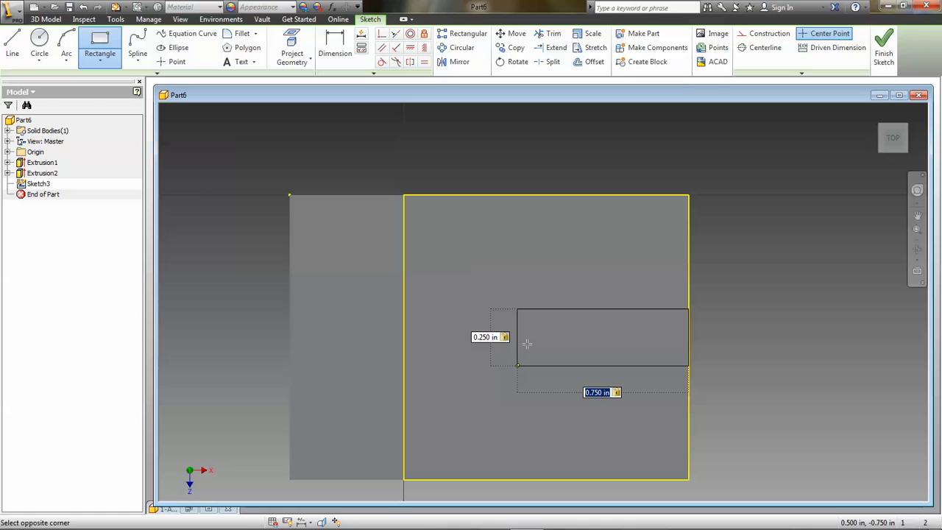
pyautogui.press('Return')
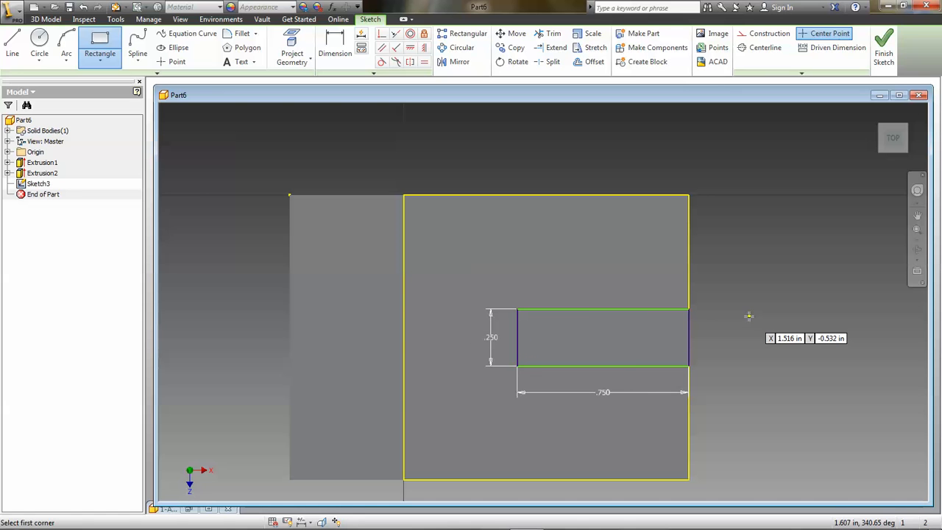
# Extrude the slot rectangle on the lower step as a cut, with the extents set to through all
pyautogui.press('e')
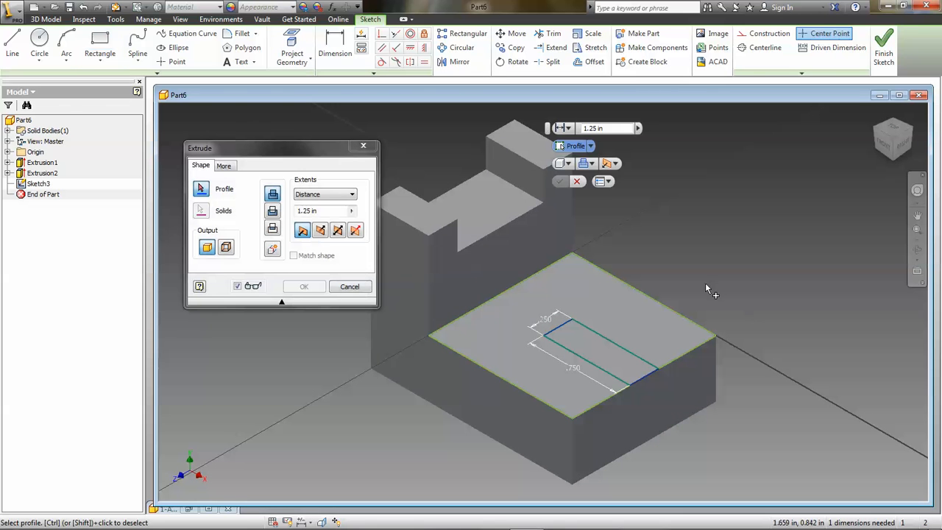
pyautogui.click(599, 346)
pyautogui.keyDown('shift'); pyautogui.moveTo(768, 346); pyautogui.dragTo(742, 276, button='middle'); pyautogui.keyUp('shift')
pyautogui.click(876, 111)
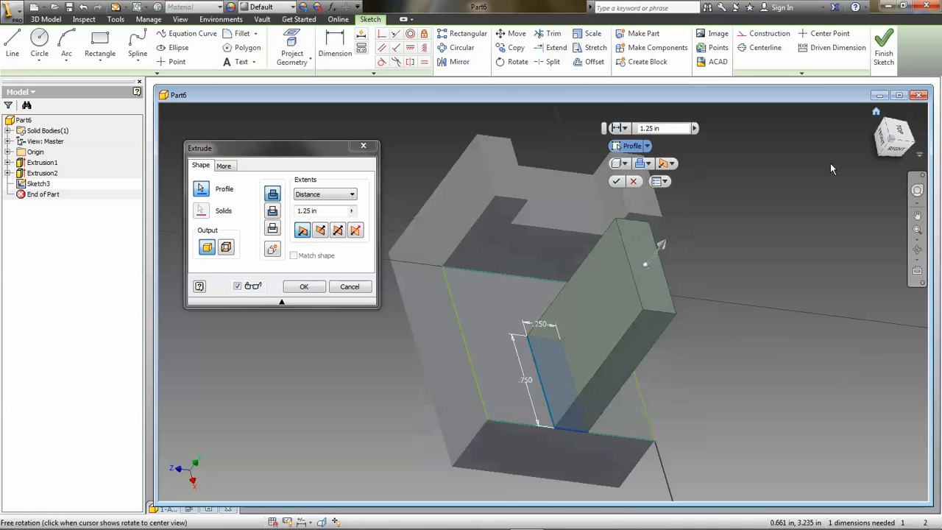
pyautogui.click(273, 210)
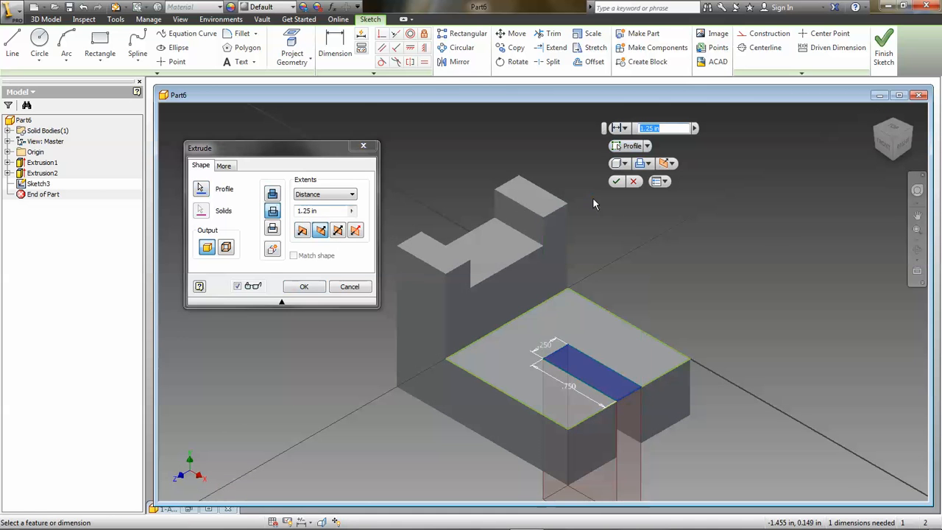
pyautogui.scroll(3, 759, 331)
pyautogui.scroll(-5, 762, 346)
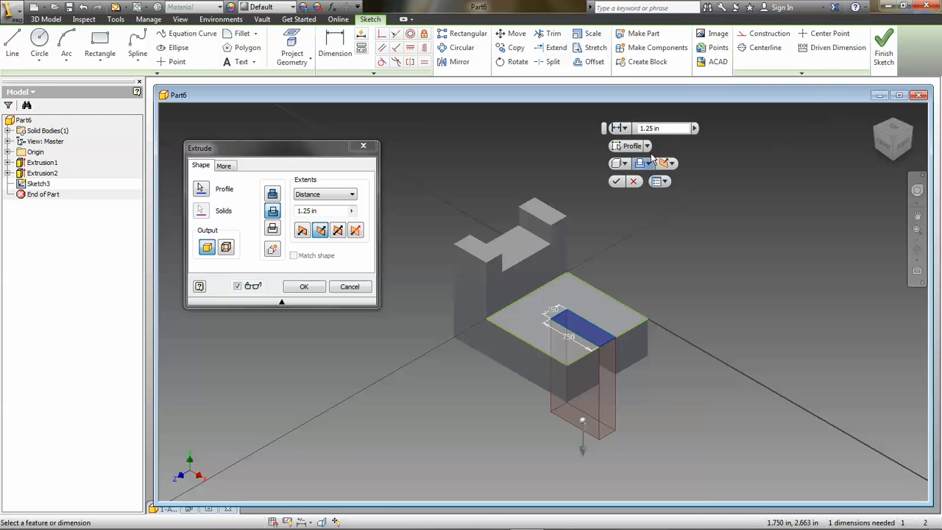
pyautogui.click(624, 128)
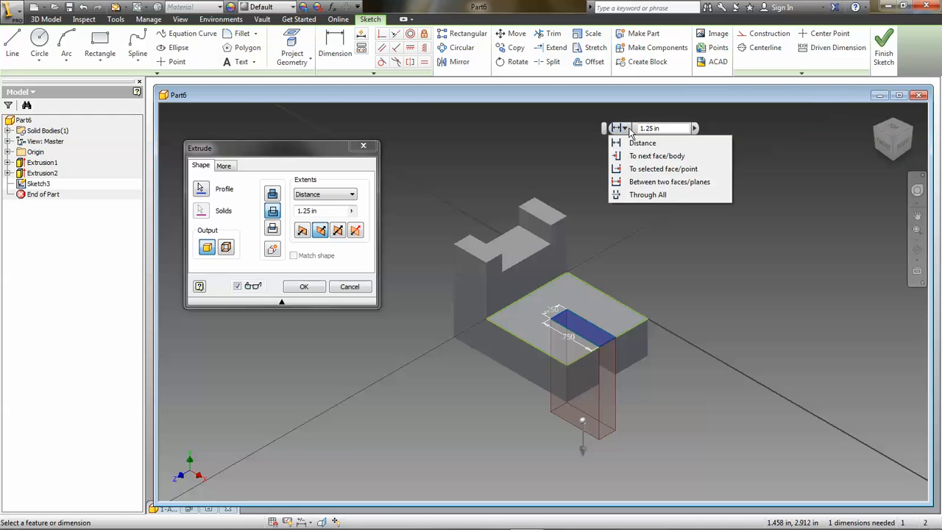
pyautogui.click(646, 194)
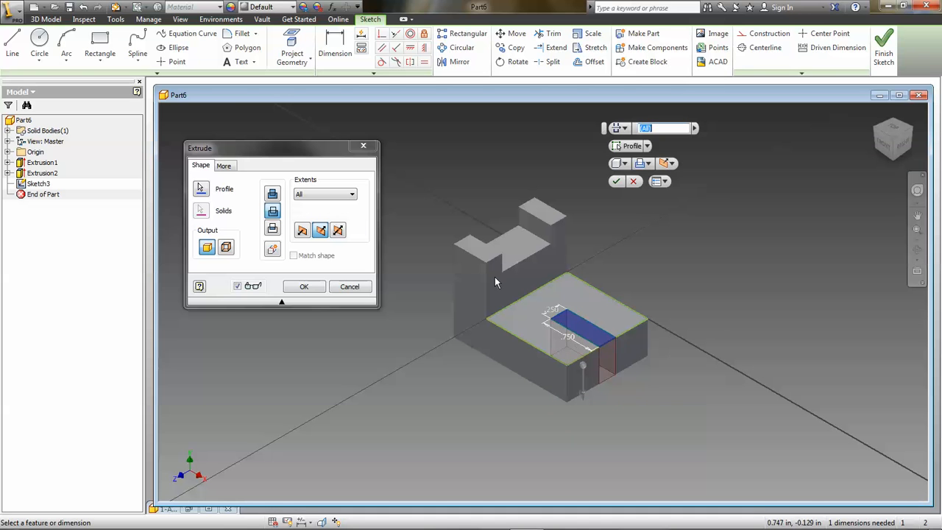
pyautogui.click(616, 181)
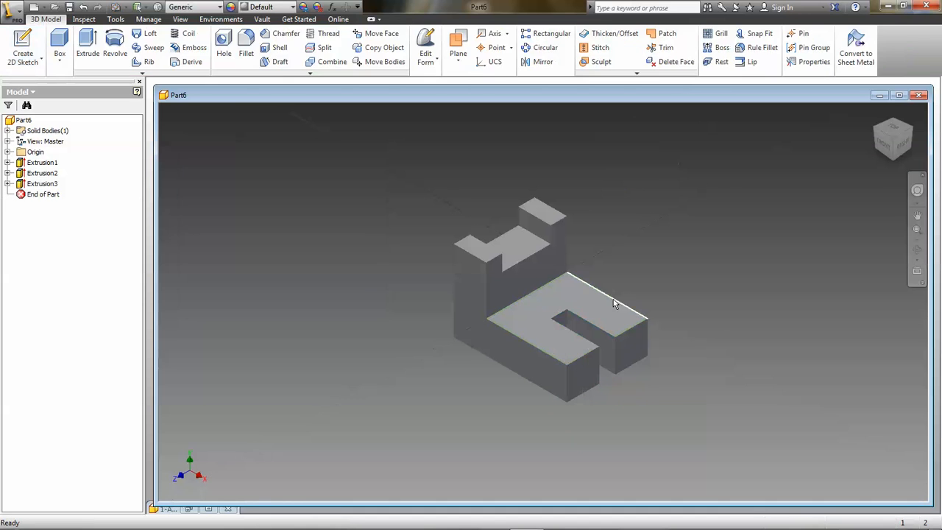
pyautogui.scroll(4, 613, 298)
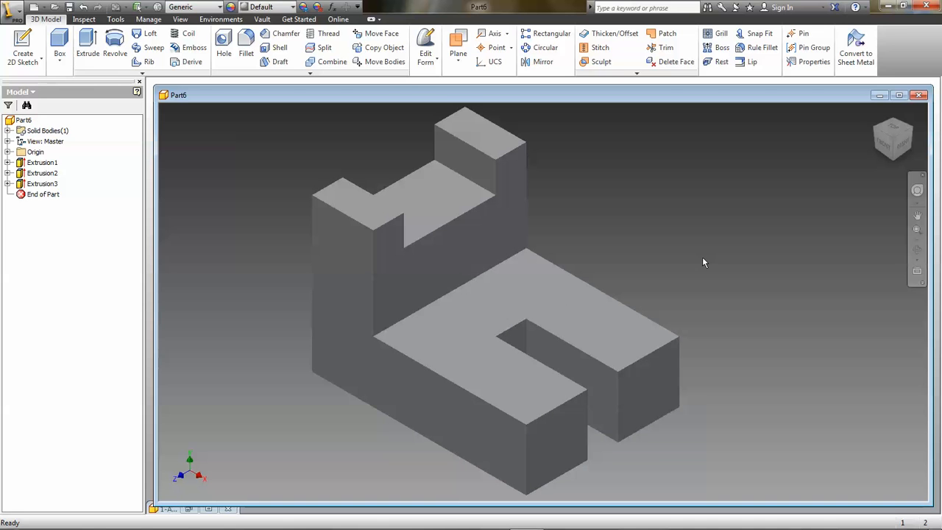
pyautogui.scroll(-3, 702, 258)
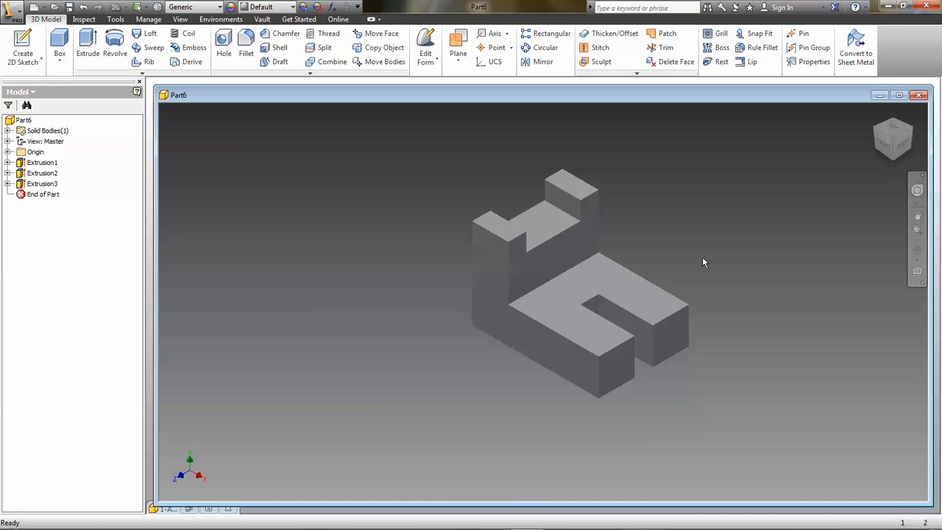
pyautogui.scroll(3, 741, 277)
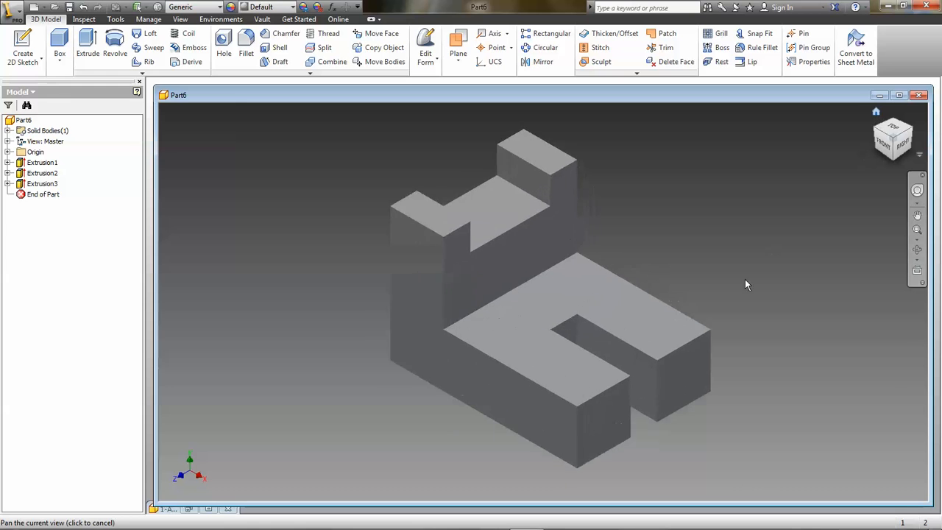
pyautogui.keyDown('shift'); pyautogui.moveTo(815, 355); pyautogui.dragTo(810, 348, button='middle'); pyautogui.keyUp('shift')
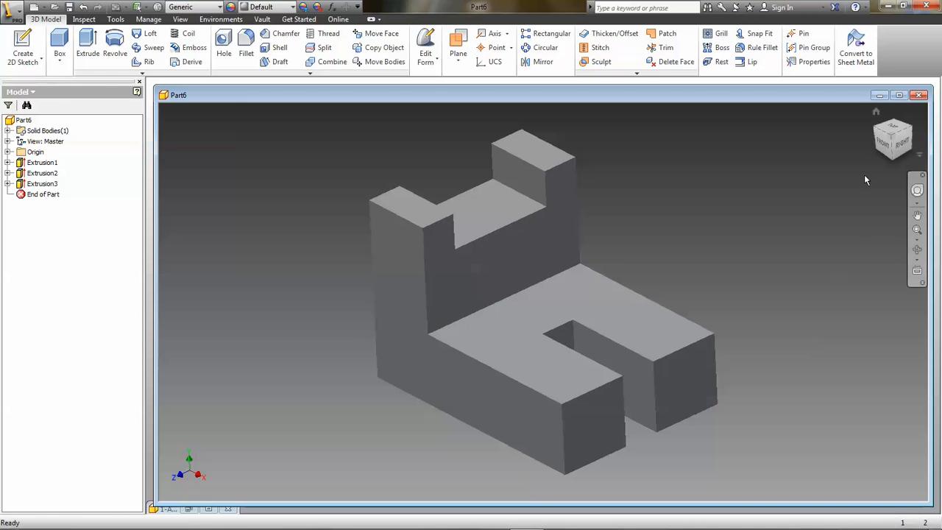
pyautogui.click(876, 112)
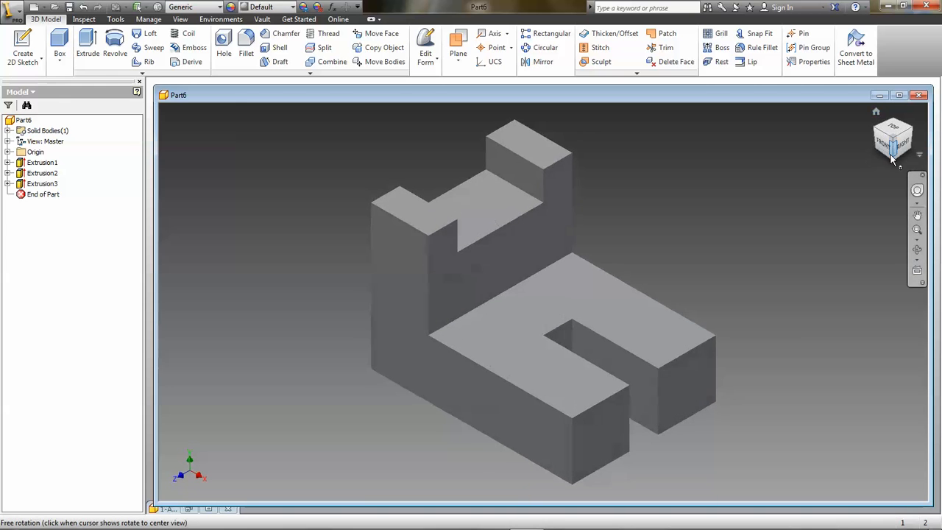
# Assign Aluminum 6061 as the part's material in its physical iProperties, and apply the change
pyautogui.click(15, 11)
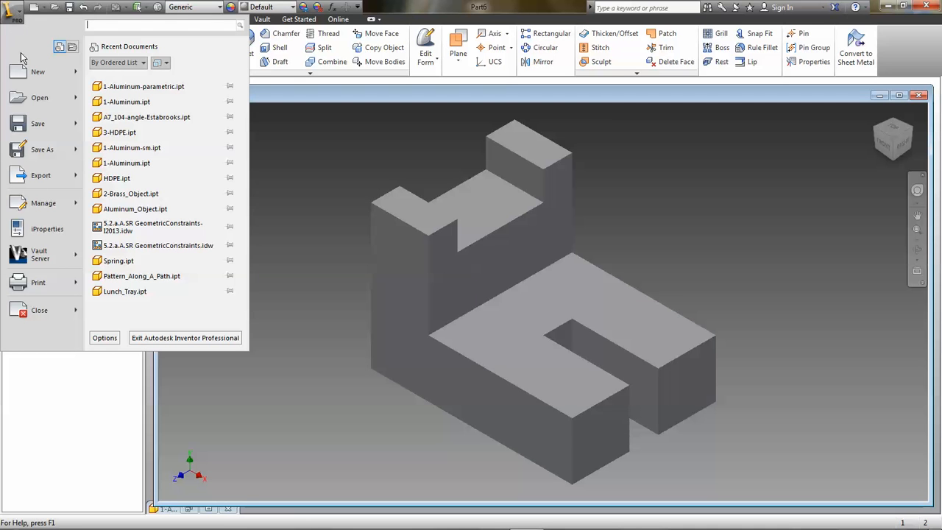
pyautogui.click(48, 230)
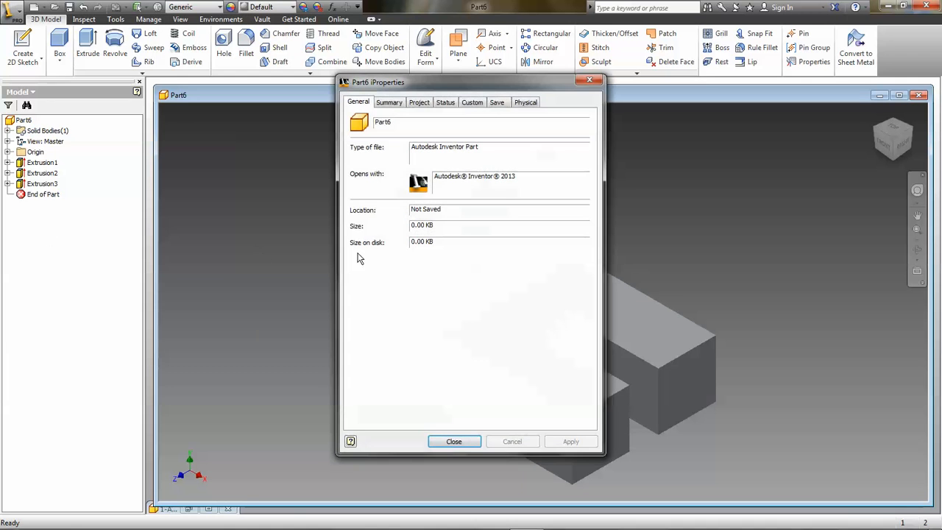
pyautogui.click(527, 104)
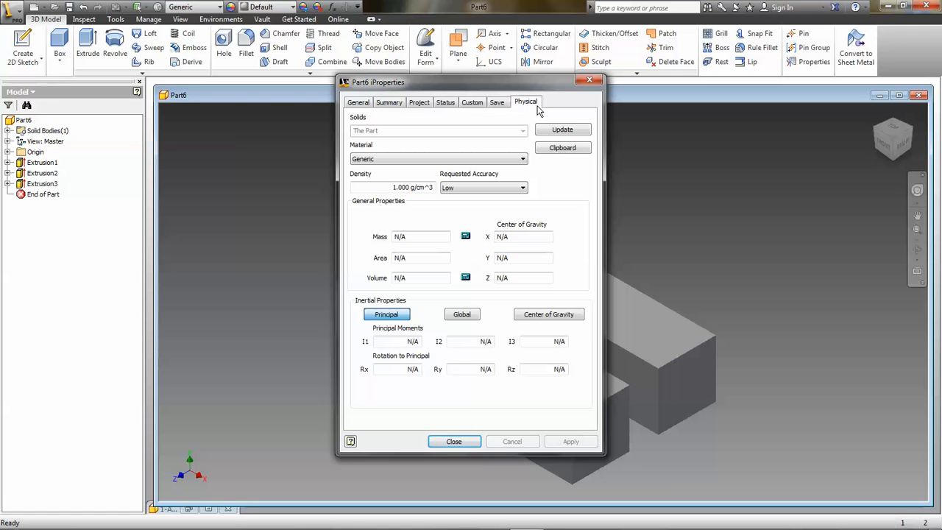
pyautogui.click(523, 159)
pyautogui.moveTo(525, 237); pyautogui.dragTo(524, 183)
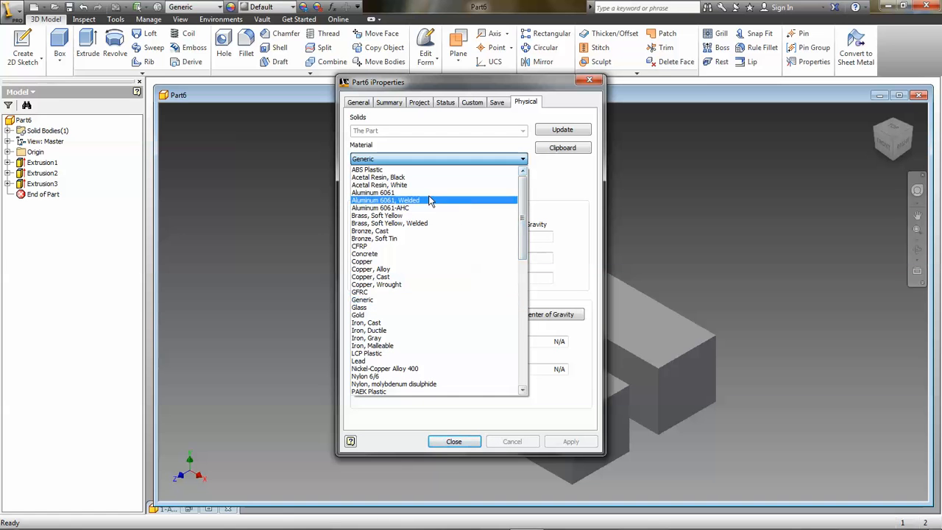
pyautogui.click(384, 192)
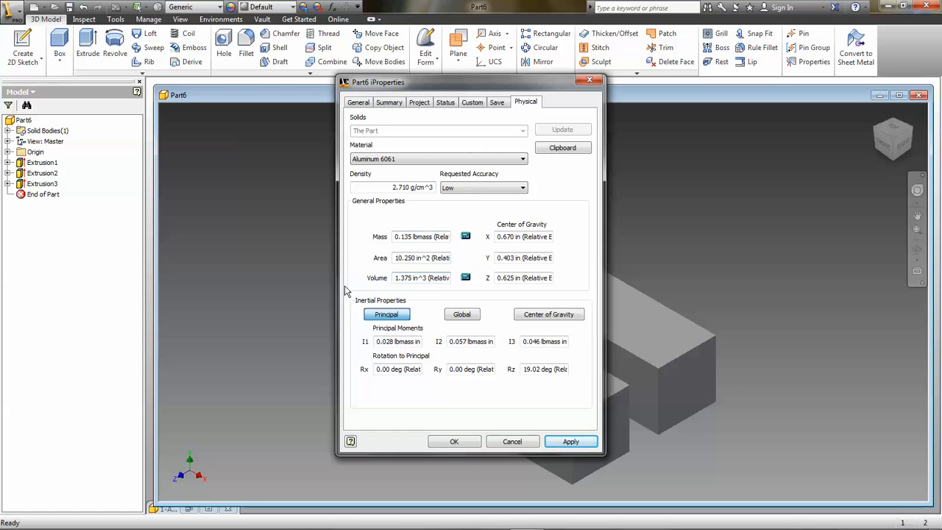
pyautogui.click(570, 442)
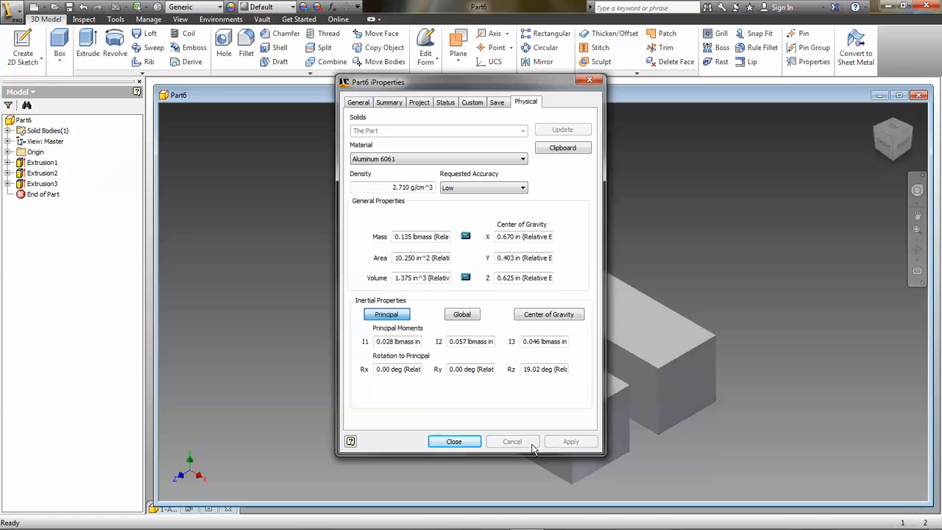
pyautogui.click(455, 441)
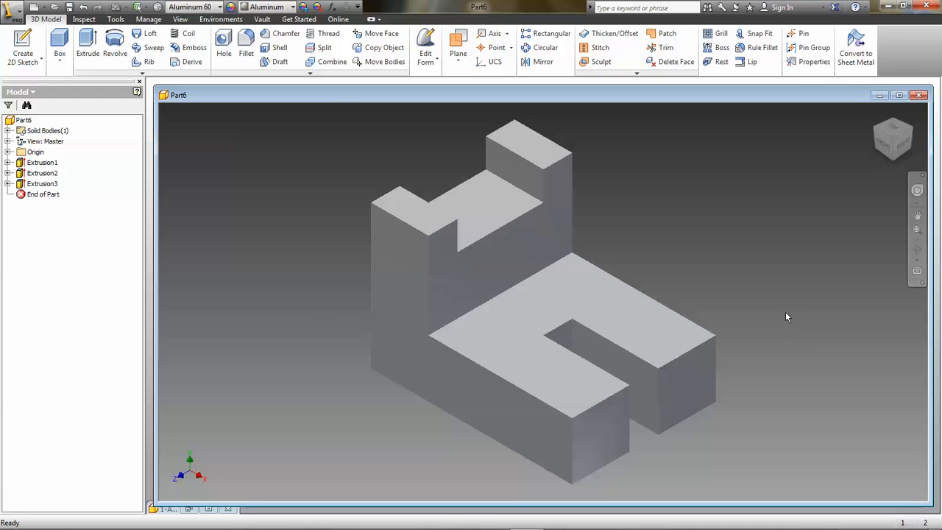